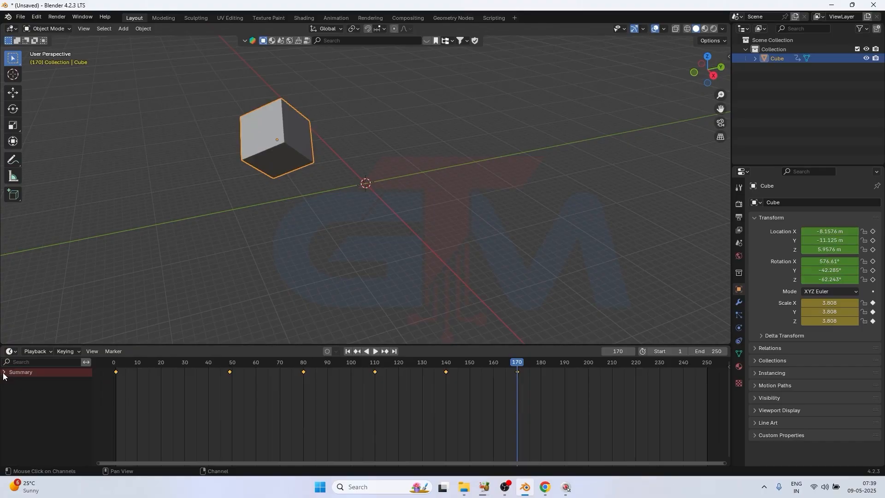
Expand the cube's Object Transforms channels in the timeline and enlarge the timeline area to show every channel
click(4, 373)
click(10, 396)
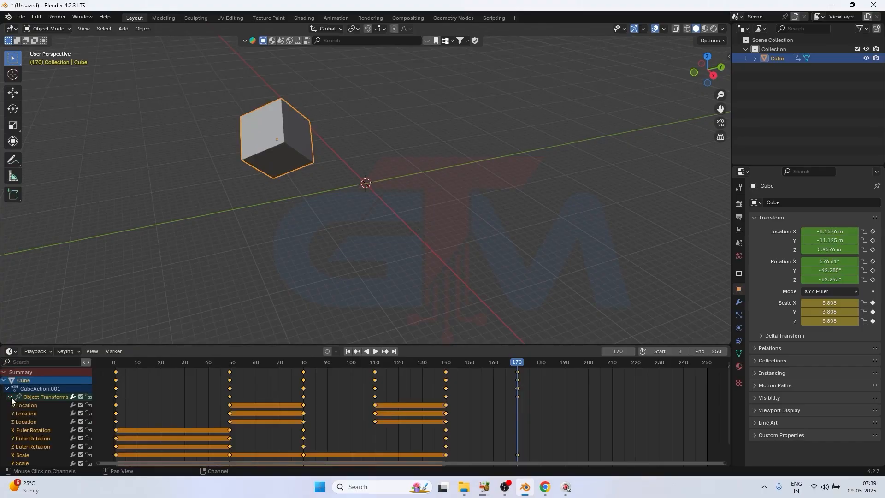
drag(152, 346, 151, 253)
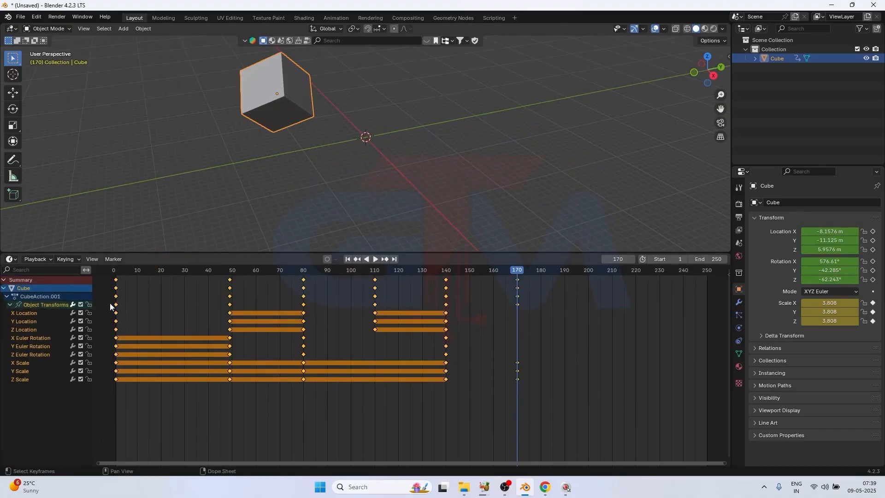
Play the animation in stages from frame 1 to frame 90, examining how the cube's location and rotation change between keyframes
click(118, 272)
key(space)
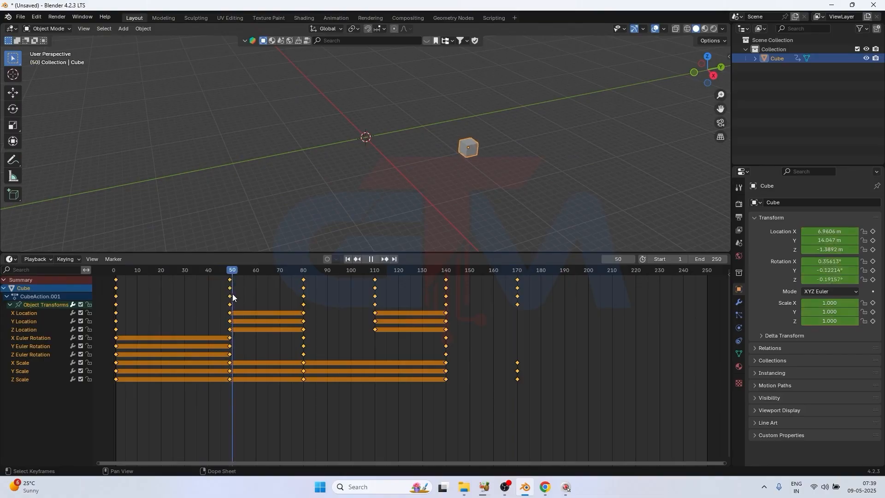
key(space)
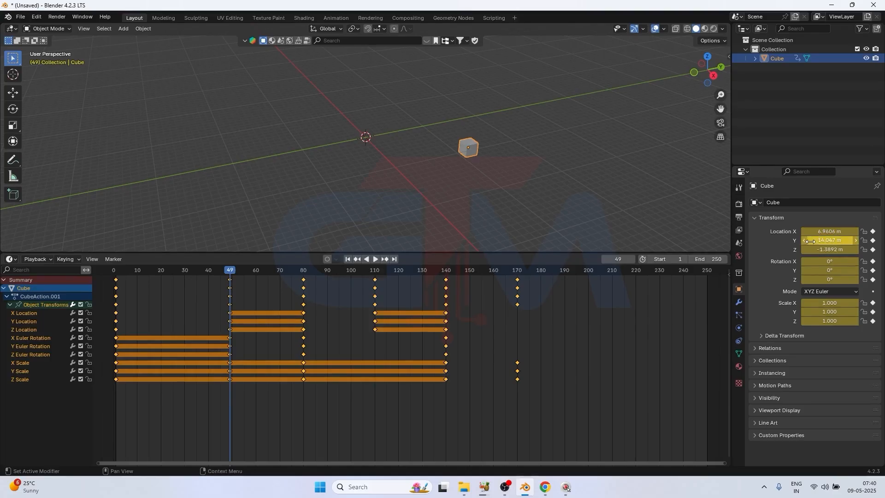
drag(230, 273, 258, 273)
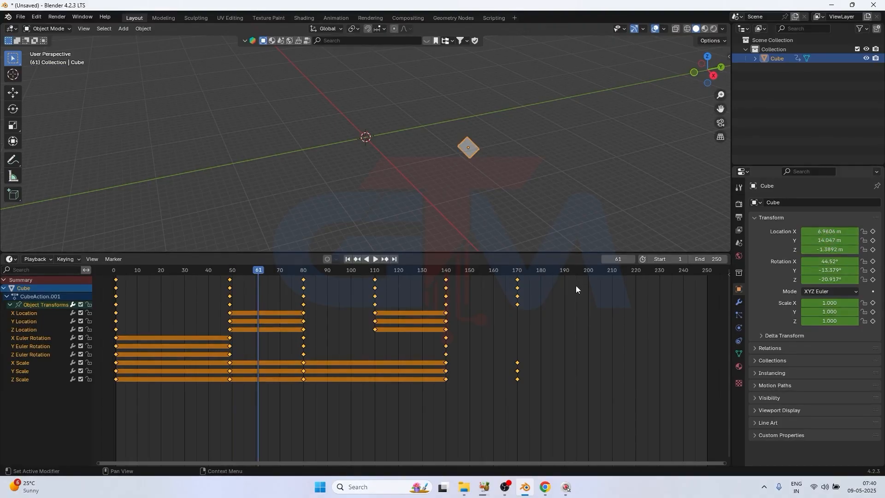
key(space)
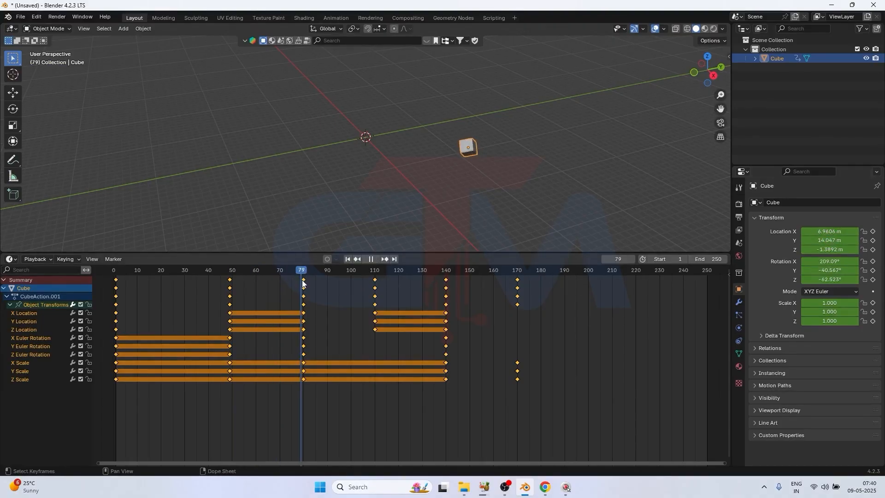
key(space)
key(space)
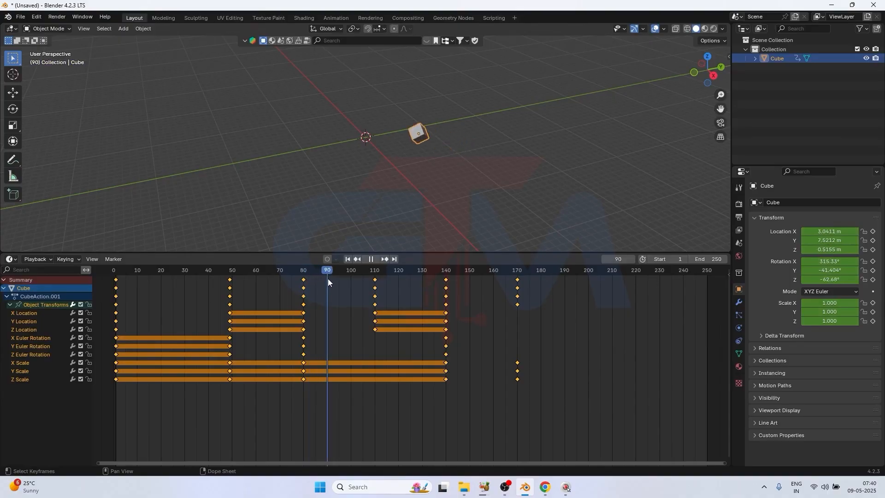
key(space)
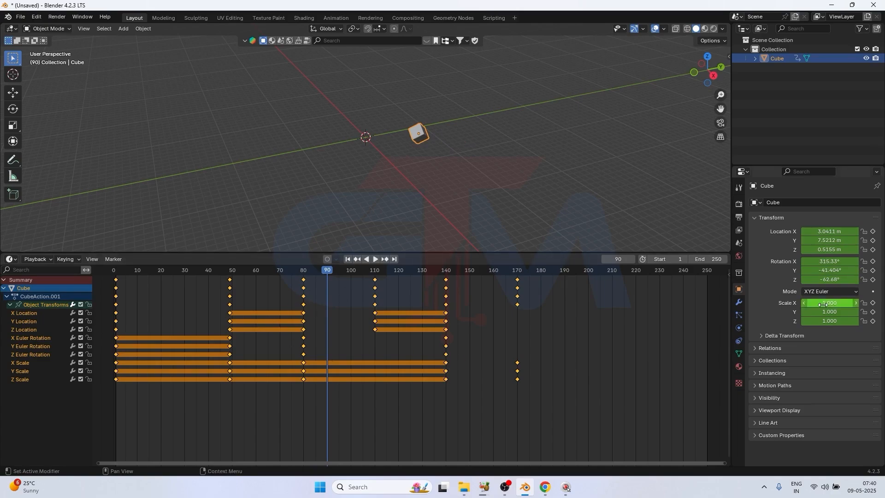
Play on to frame 154 and scrub back through the frame 140 keyframe, examining the cube's scale and held channels
key(space)
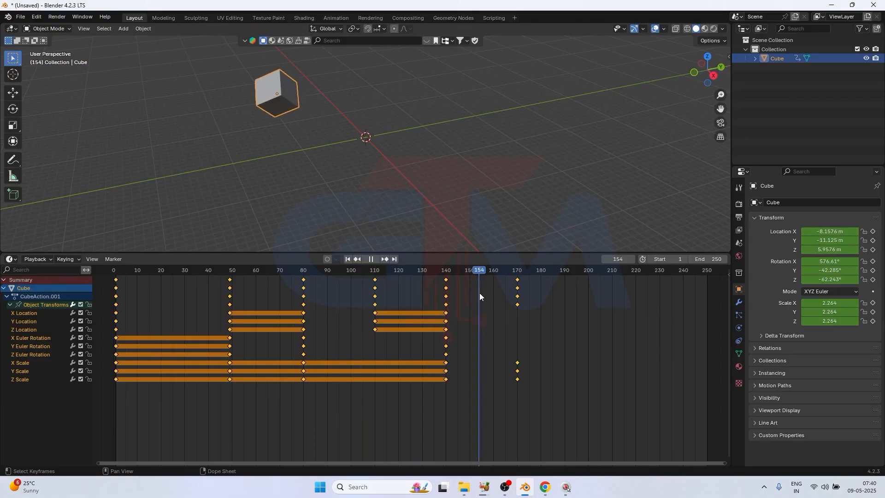
key(space)
drag(480, 268, 447, 280)
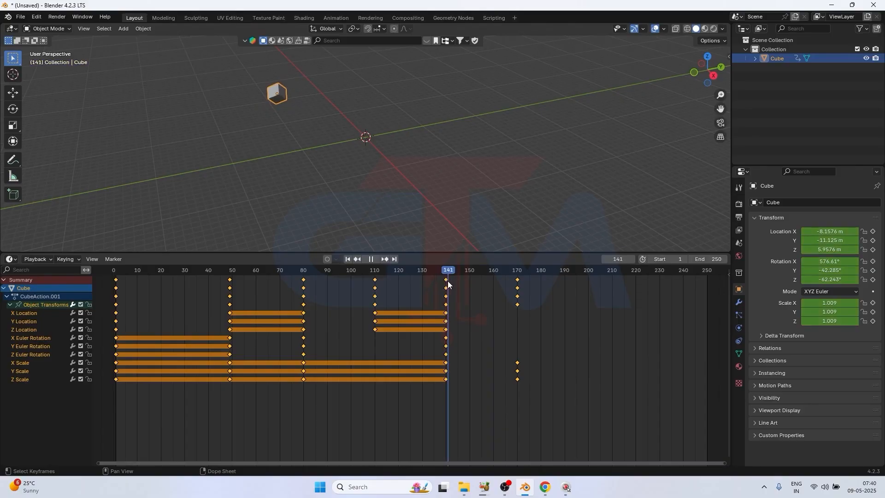
mouse_move(447, 281)
mouse_down()
mouse_move(517, 296)
mouse_move(518, 272)
mouse_move(446, 280)
mouse_up()
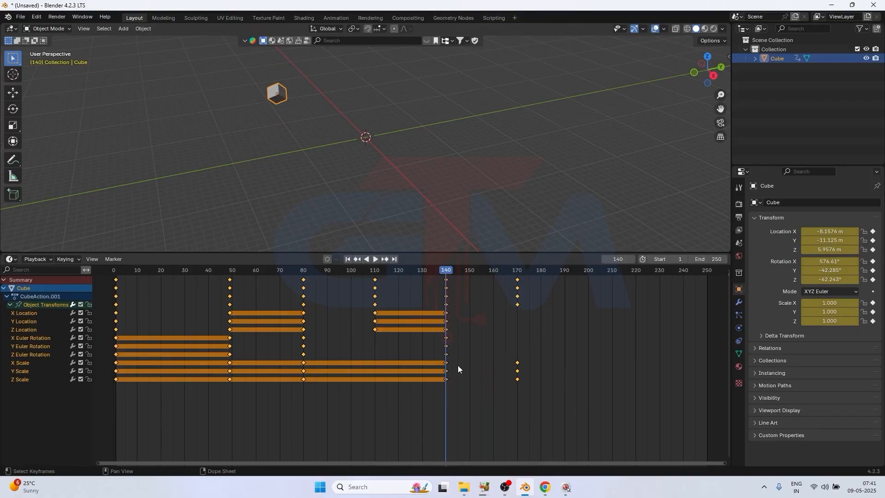
drag(446, 270, 297, 292)
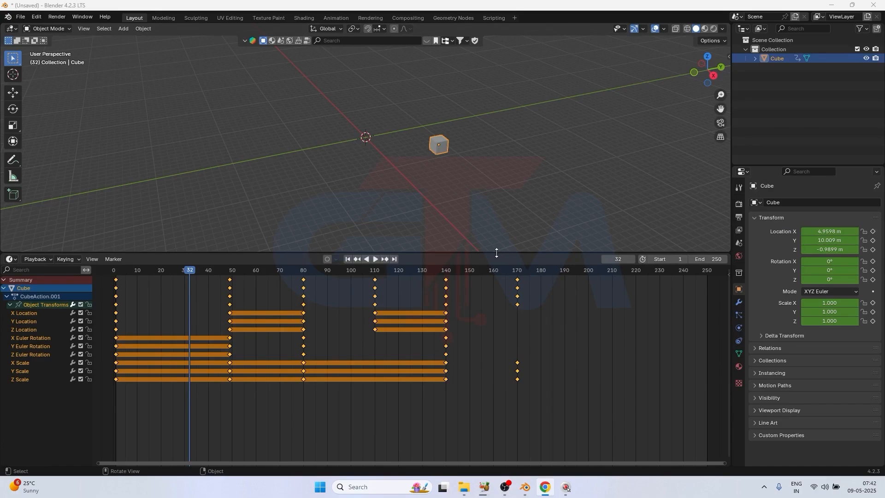
Shrink the timeline area slightly and move the cube to about (5.8, 24.8, 9.5) m at frame 32 without keying it
drag(497, 251, 498, 279)
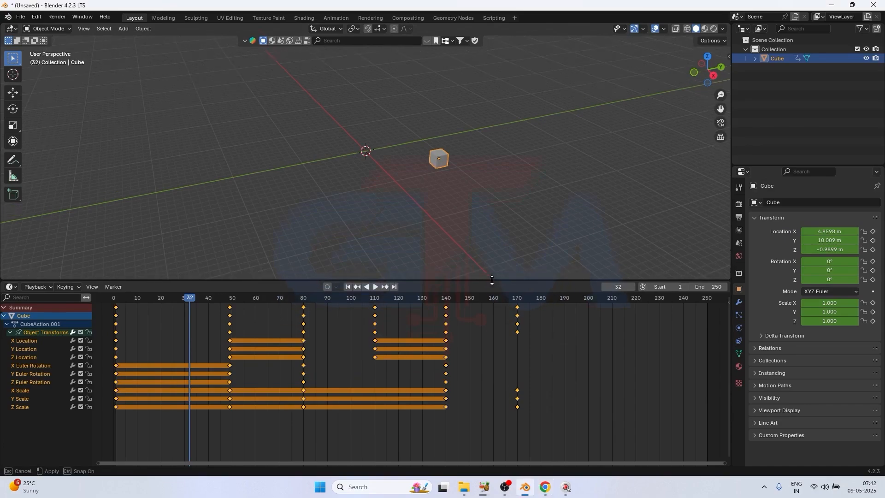
click(405, 129)
click(435, 155)
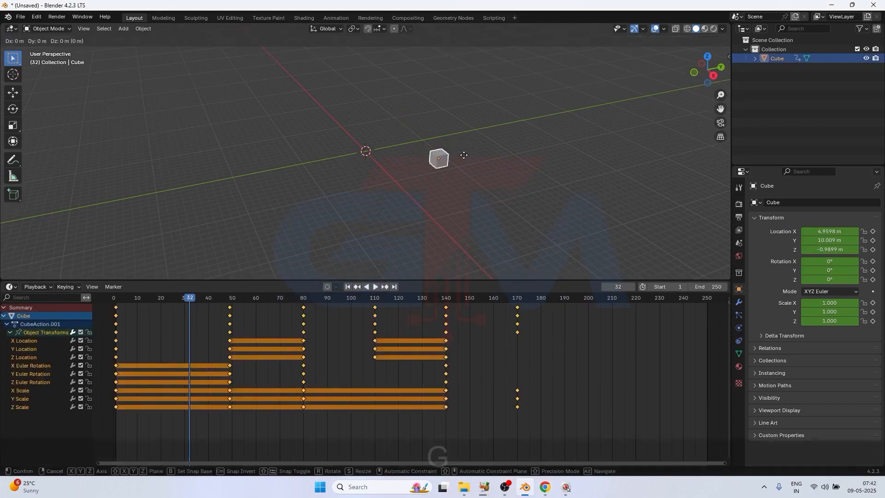
key(g)
click(557, 82)
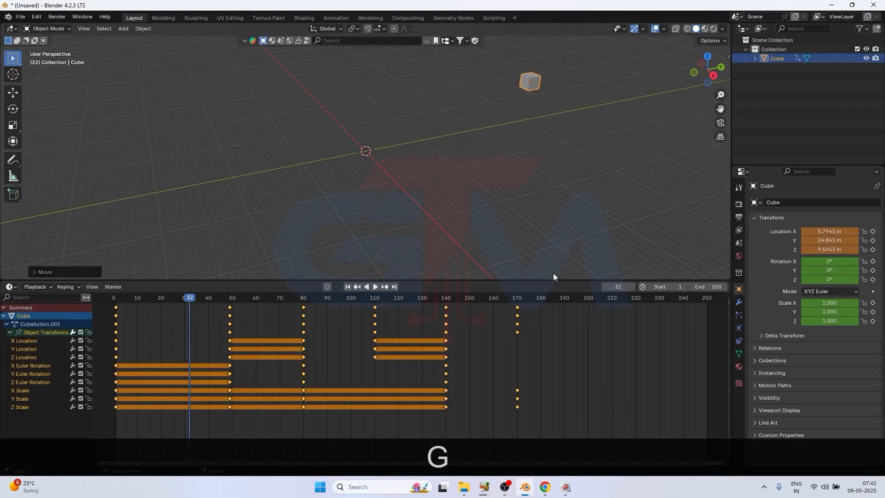
At frame 197, move the cube to about (-13.9, -29.8, 1.4) m and insert a keyframe
click(566, 303)
click(581, 298)
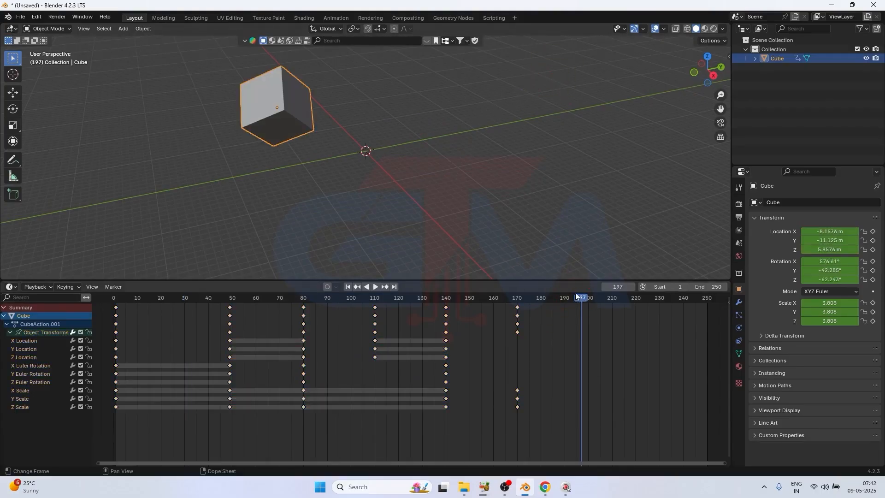
key(g)
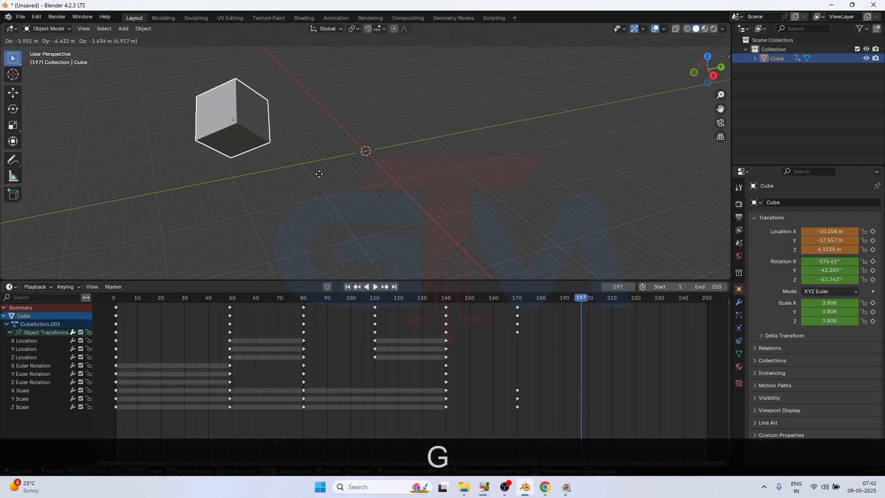
click(256, 186)
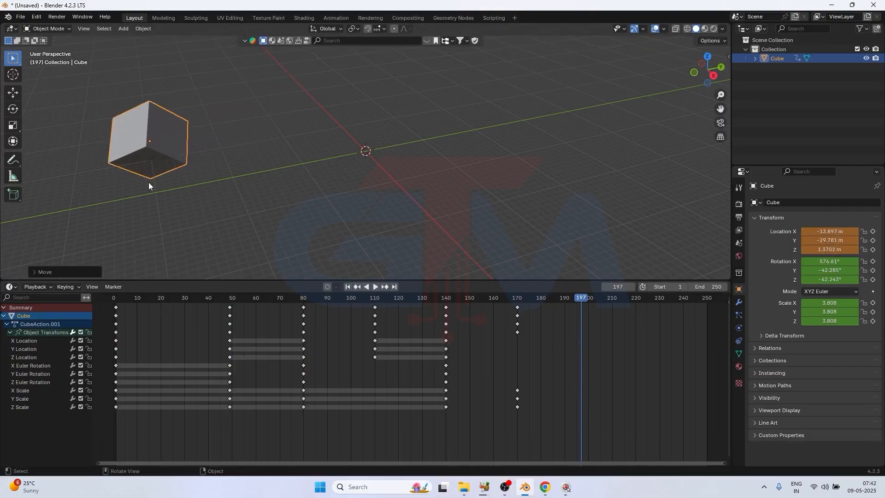
key(i)
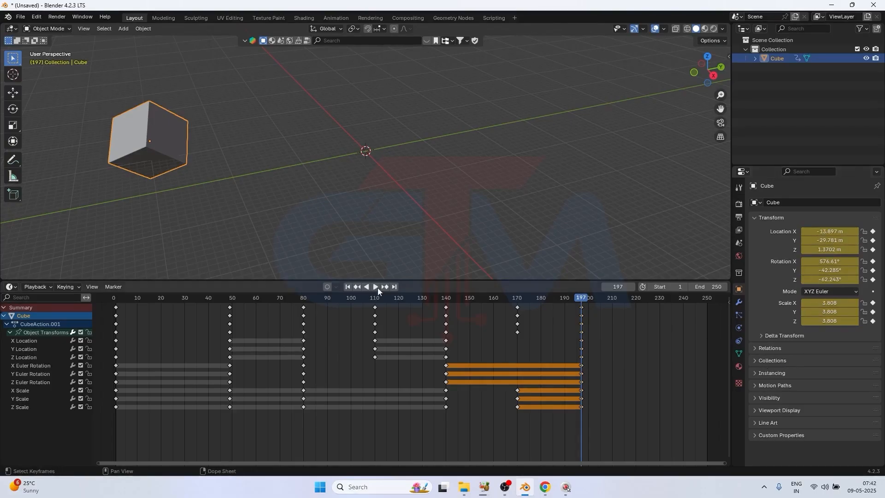
Select all of the cube's keyframes in the timeline and delete them
mouse_move(579, 299)
mouse_down()
mouse_move(526, 299)
mouse_move(564, 305)
mouse_up()
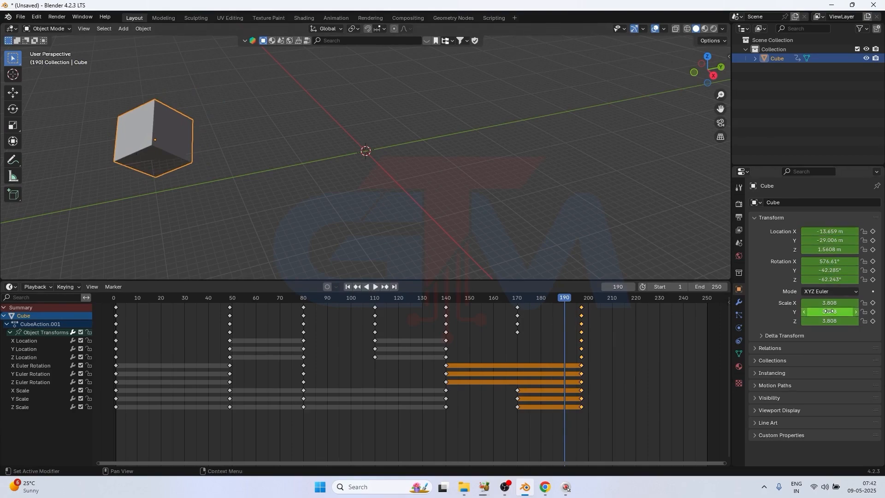
drag(595, 318, 601, 321)
drag(650, 438, 101, 280)
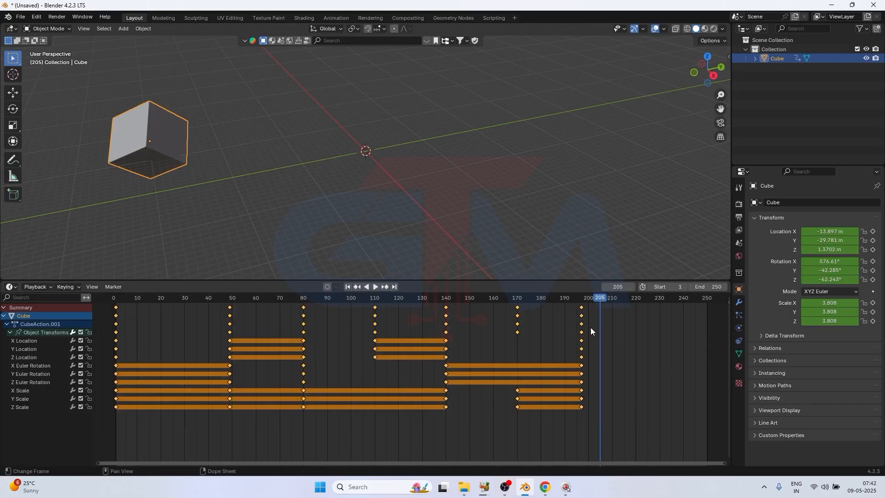
key(Delete)
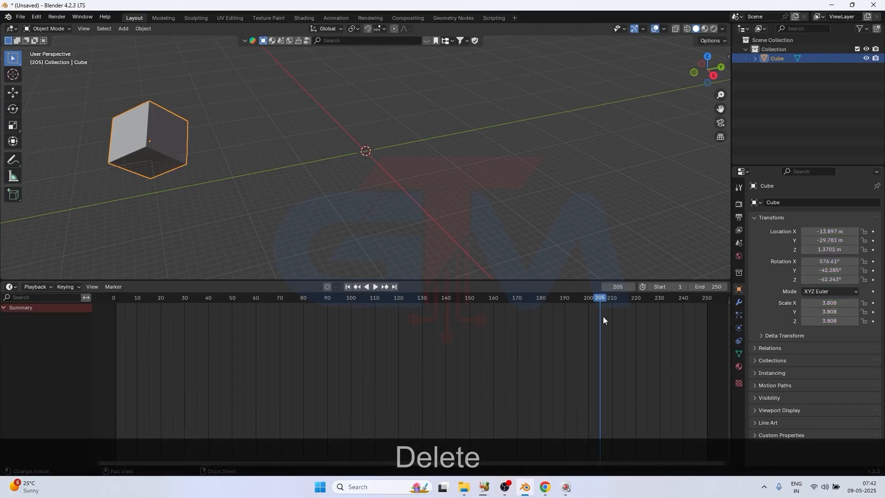
Reset the cube's X, Y and Z location to 0 m and its X, Y and Z rotation to 0°
drag(600, 303, 185, 308)
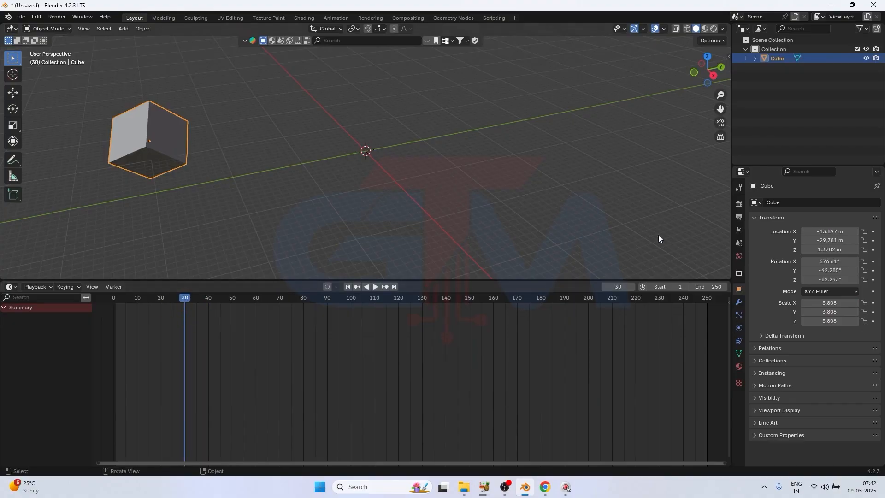
drag(839, 233, 838, 251)
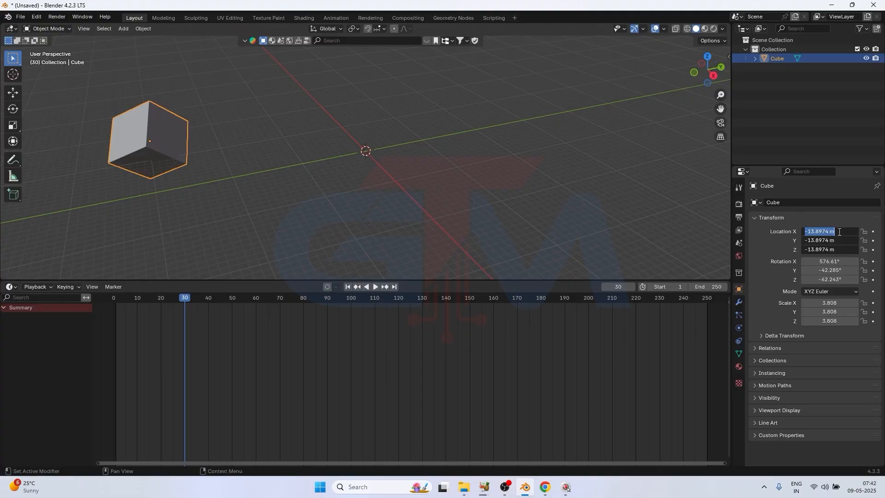
text(0)
key(Return)
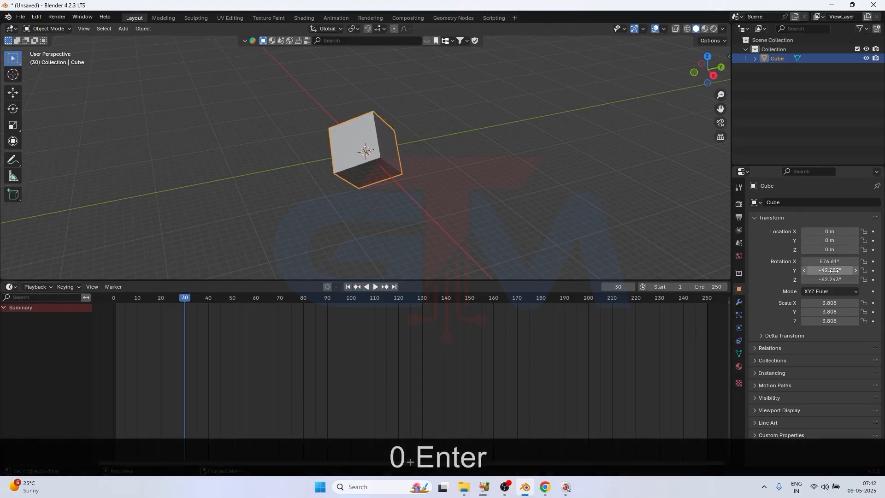
drag(830, 260, 829, 321)
text(0)
key(Return)
Set the cube's scale to 1 on all three axes
text(0)
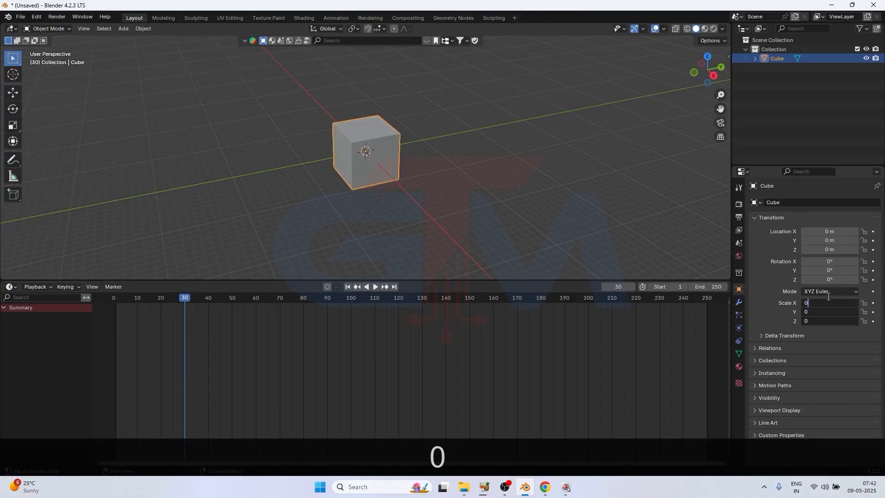
key(BackSpace)
text(1)
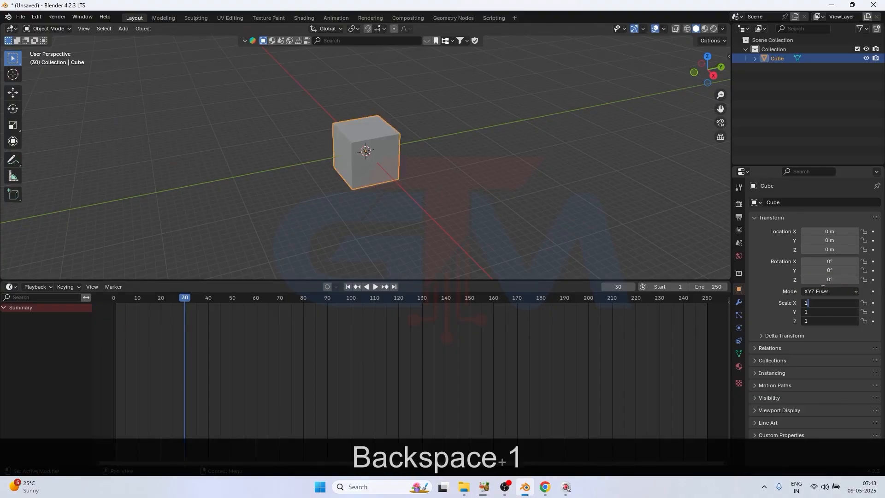
click(530, 197)
scroll(352, 165, up, 8)
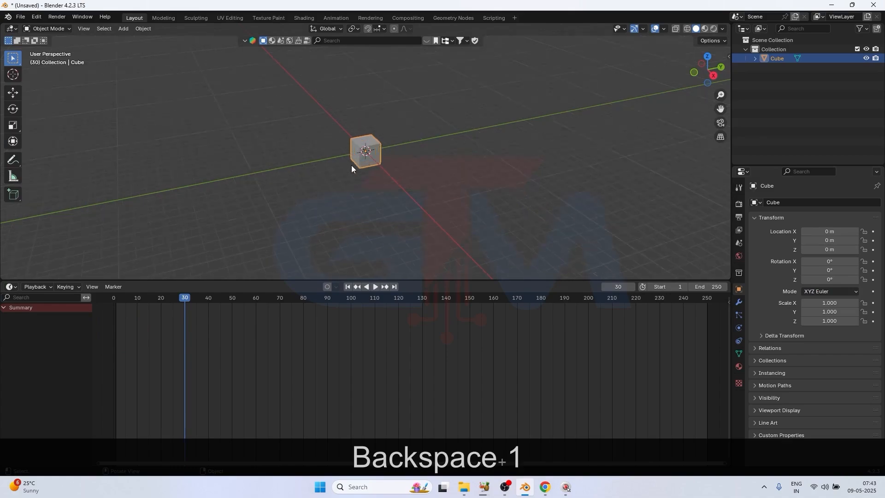
Insert a keyframe for the cube at frame 30 with the cube at the world origin
drag(185, 299, 117, 304)
key(space)
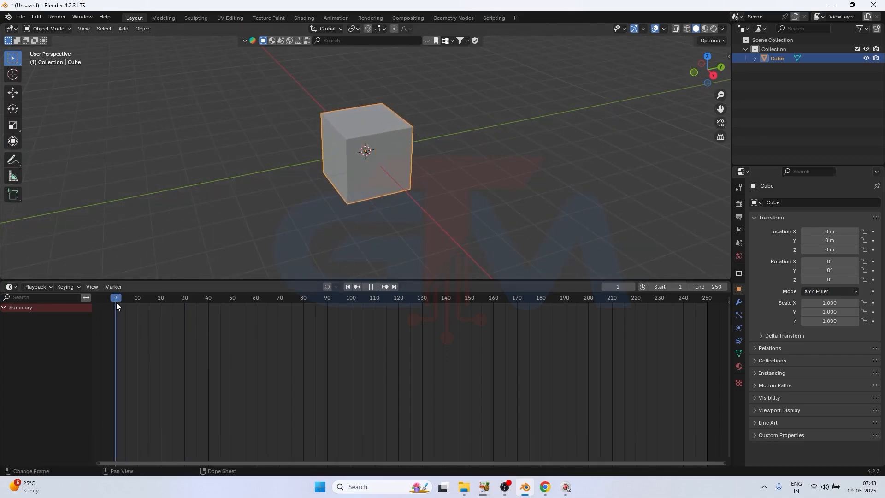
key(space)
drag(127, 302, 184, 303)
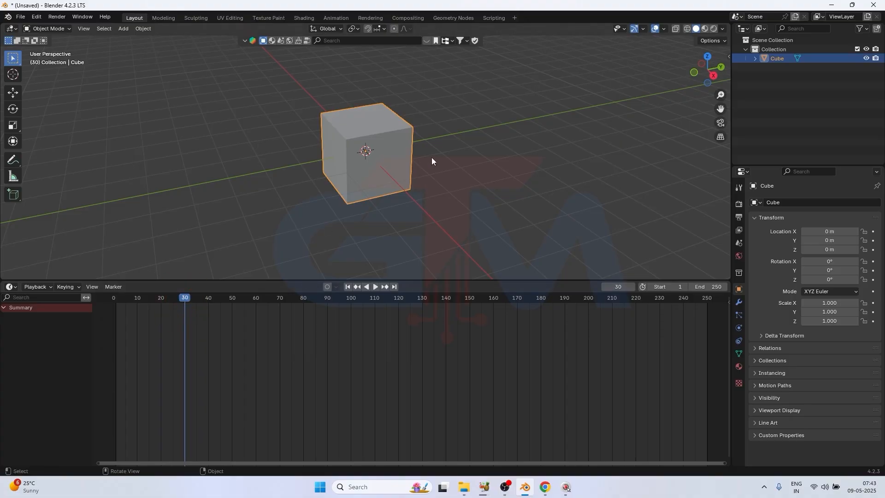
key(i)
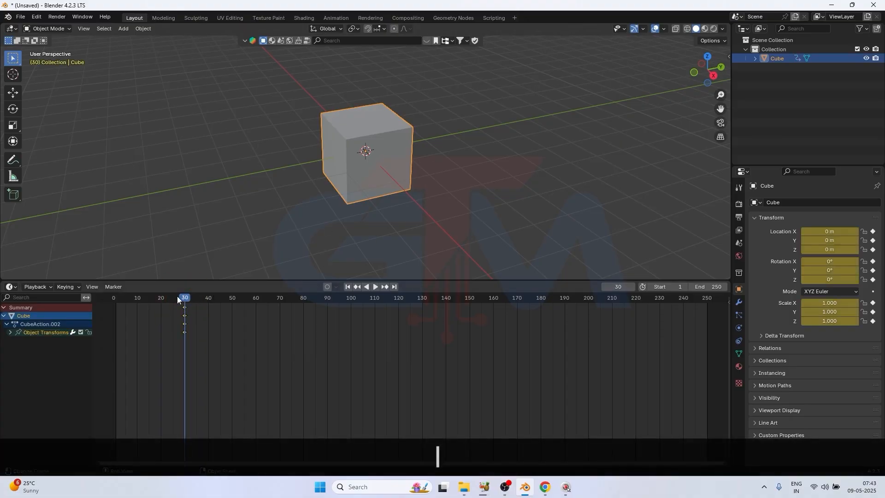
At frame 60, move the cube about -5.12 m along the Y axis and insert a keyframe
drag(178, 299, 256, 332)
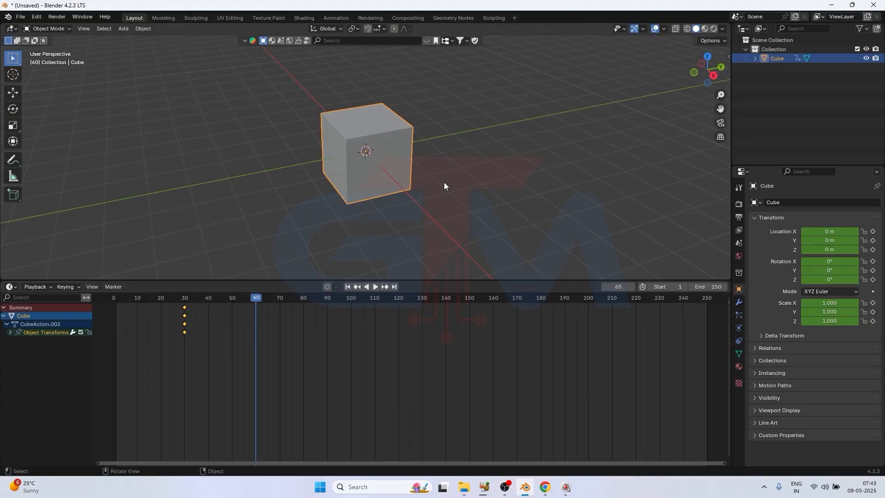
key(g)
key(y)
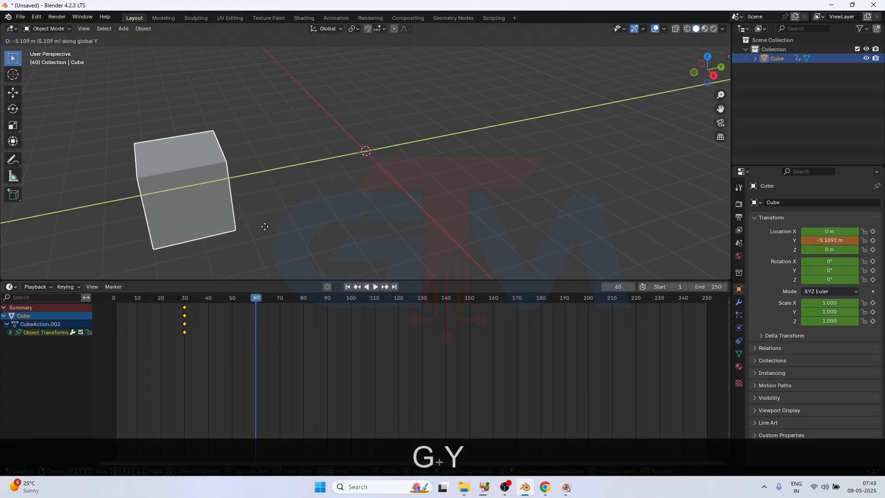
click(303, 245)
key(i)
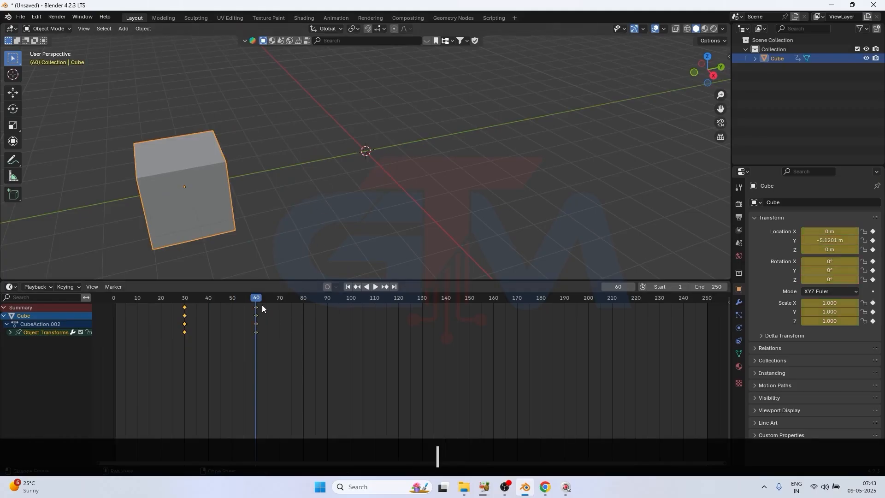
mouse_move(262, 305)
mouse_down()
mouse_move(163, 302)
mouse_move(256, 303)
mouse_up()
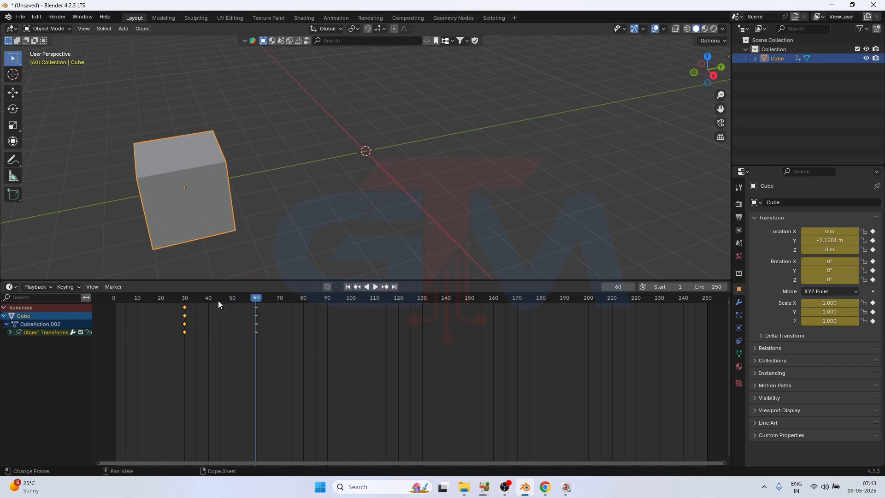
Copy the cube's frame 30 keyframe and paste it at frame 90
mouse_move(255, 298)
mouse_down()
mouse_move(185, 299)
mouse_move(258, 304)
mouse_up()
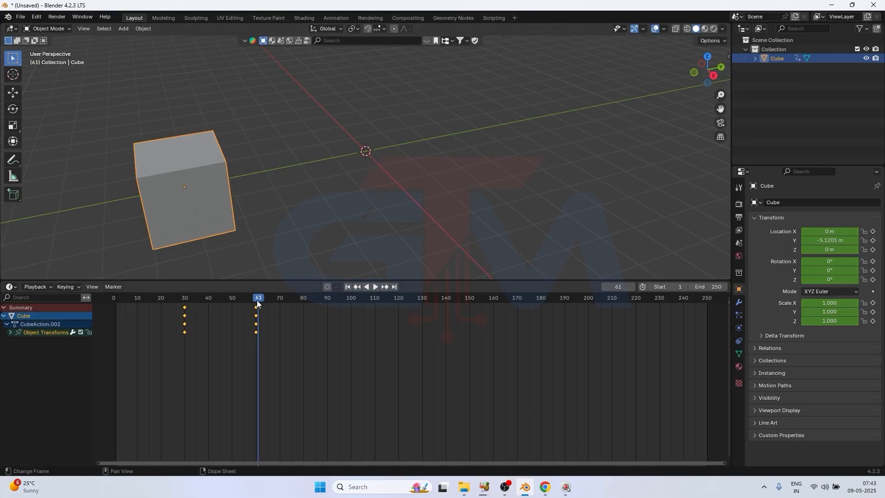
drag(256, 300, 327, 304)
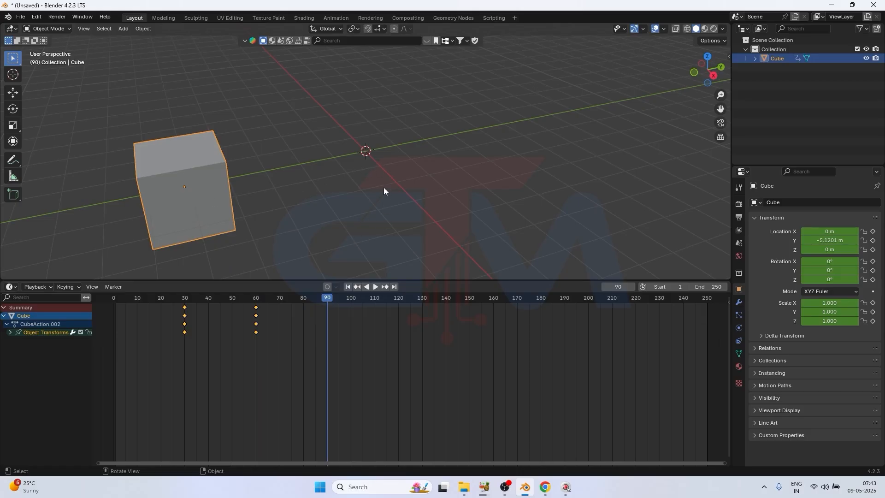
click(370, 214)
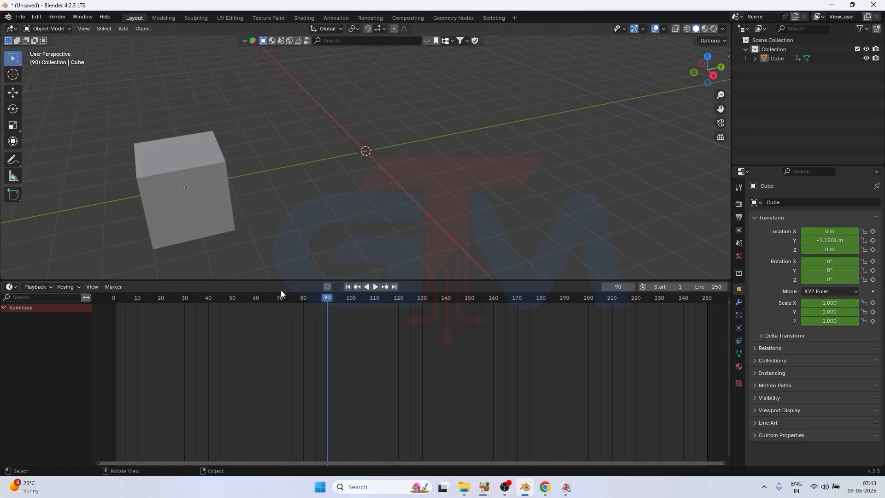
click(183, 204)
drag(198, 350, 160, 303)
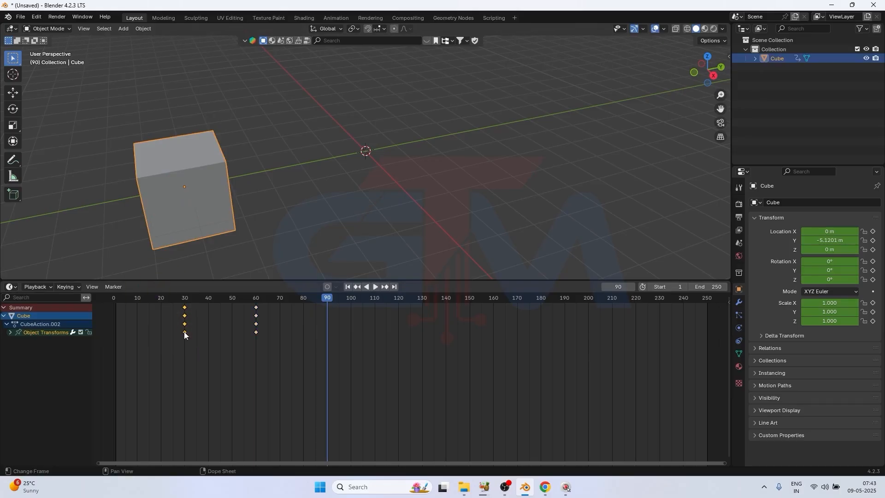
drag(195, 347, 169, 289)
drag(212, 361, 167, 300)
key(ctrl+c)
key(ctrl+v)
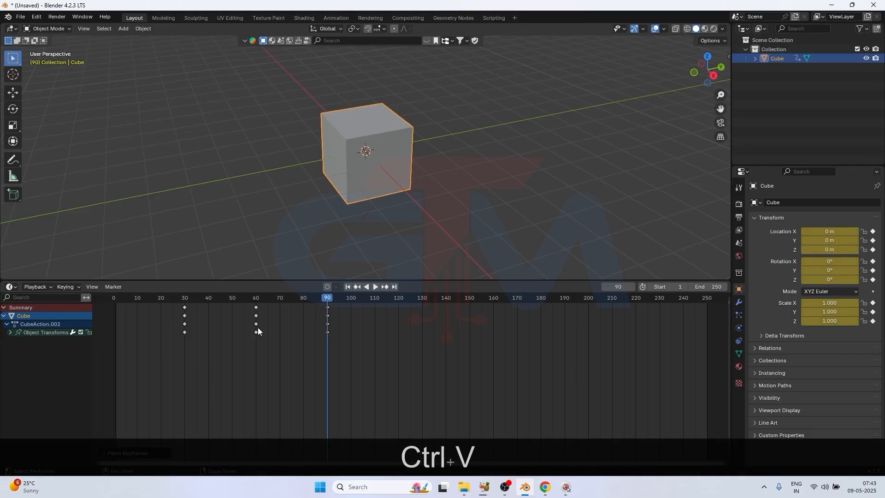
drag(325, 300, 185, 303)
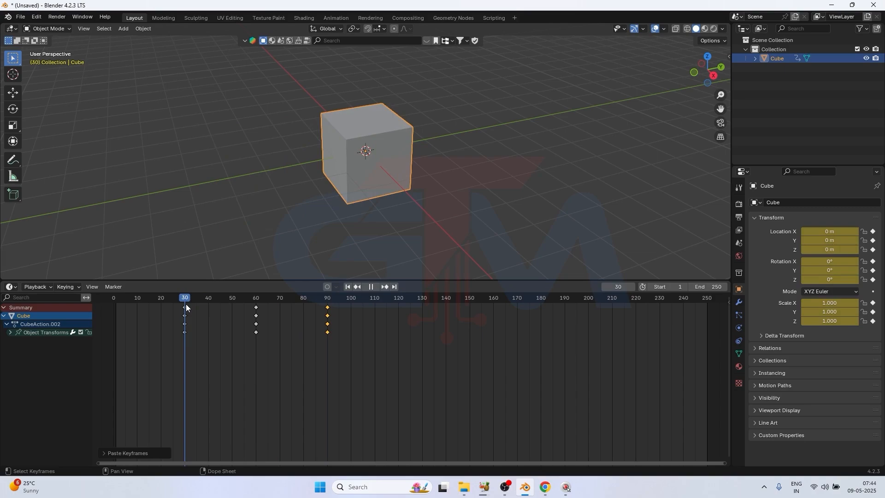
Duplicate the cube's frame 60 keyframe and place the copy at frame 120
drag(186, 303, 397, 298)
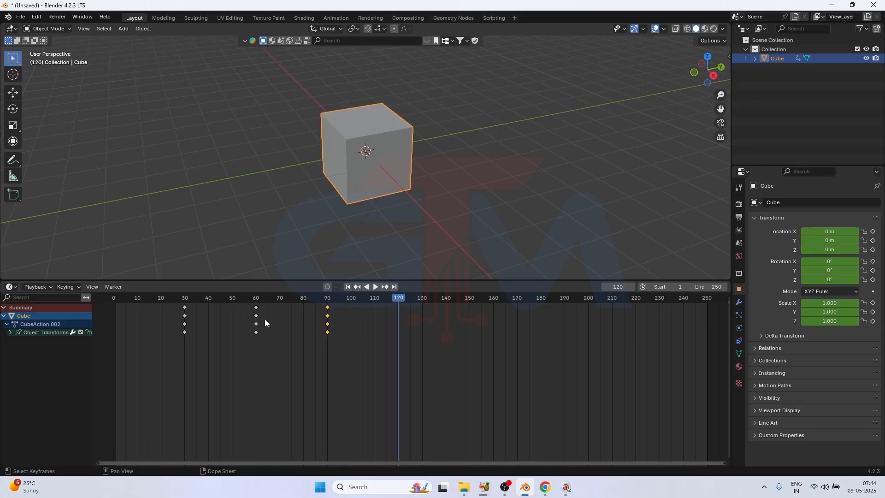
drag(264, 348, 245, 297)
right_click(255, 322)
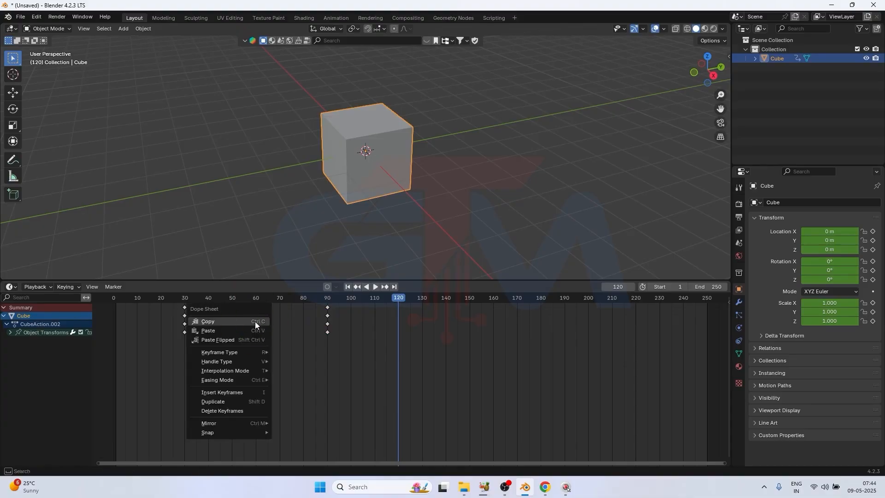
click(229, 401)
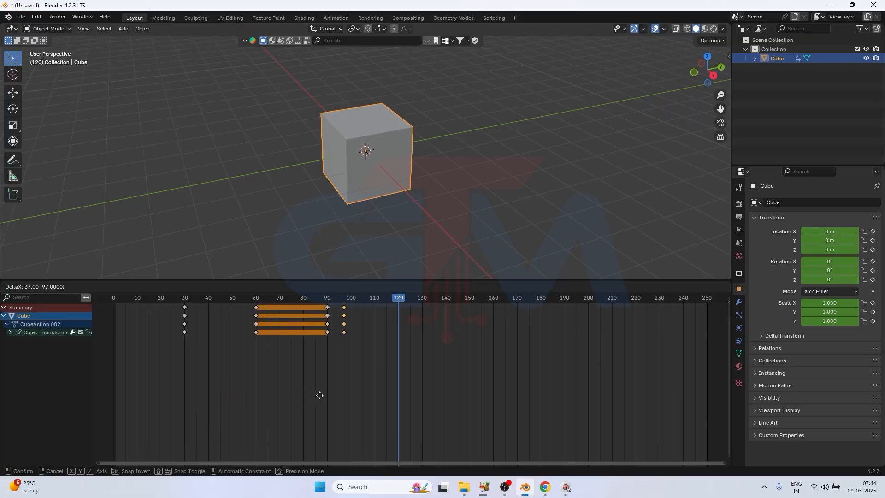
click(371, 390)
Play back the cube's back-and-forth movement from frame 30 through frame 120
drag(398, 297, 183, 306)
key(space)
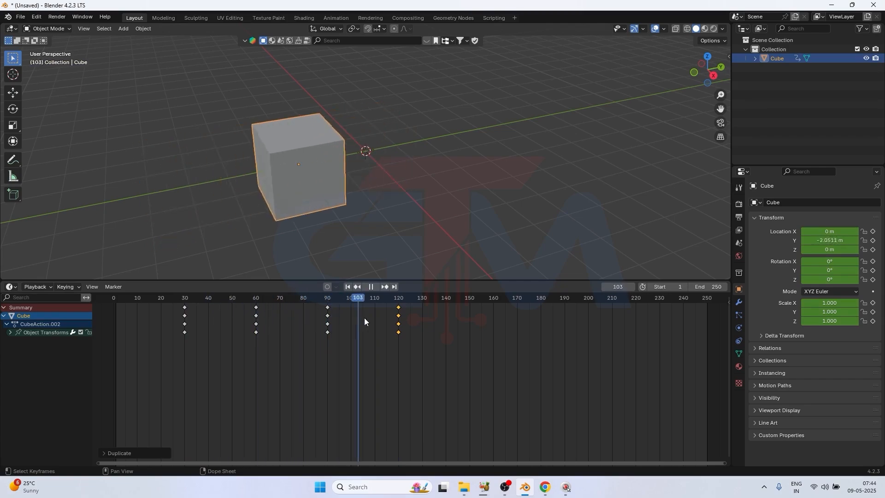
key(space)
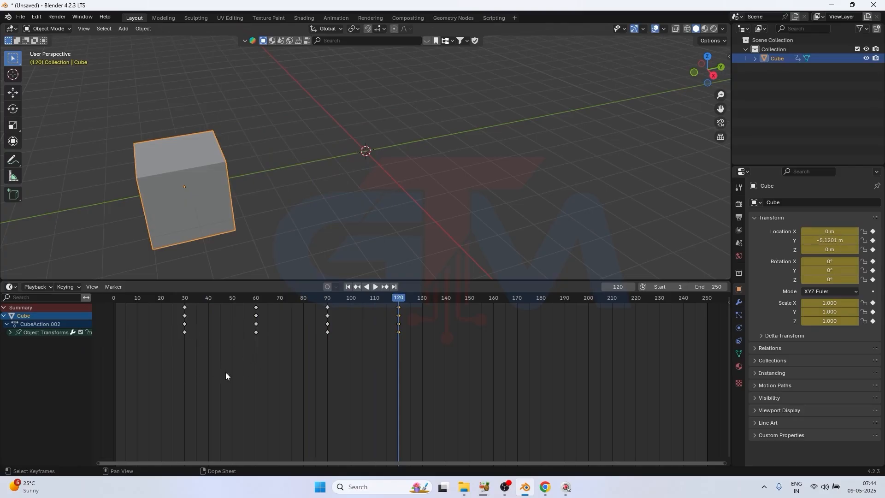
Delete all of the cube's keyframes from the timeline and return to frame 1
drag(400, 297, 259, 298)
drag(463, 356, 146, 296)
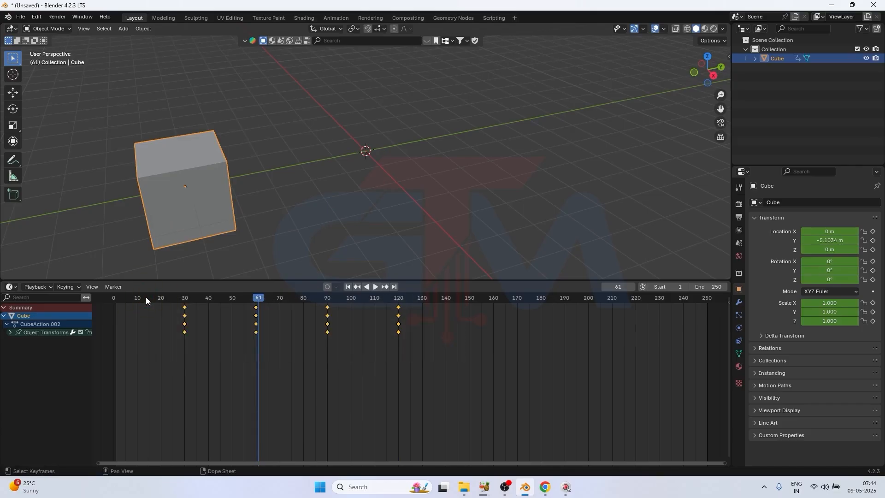
key(Delete)
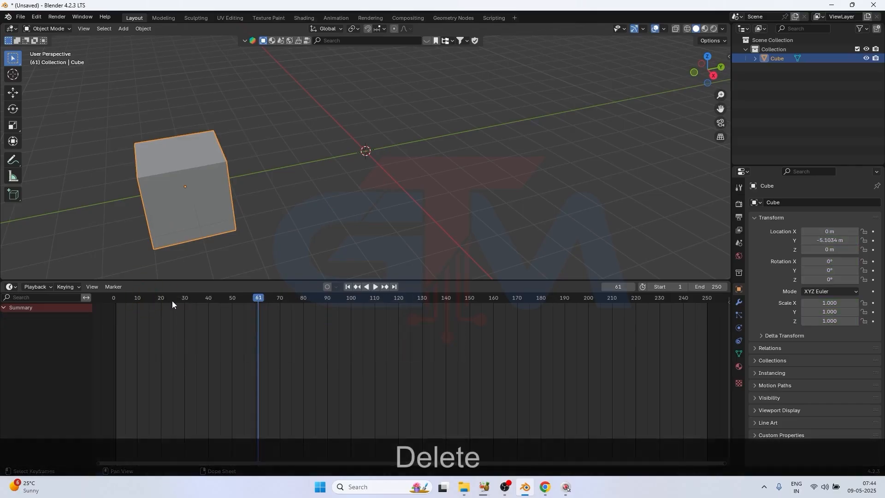
click(348, 287)
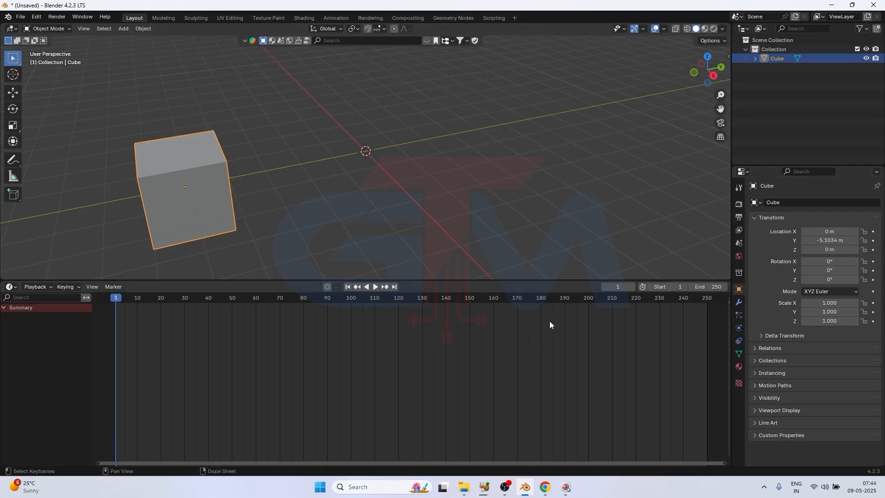
Reset the cube's X, Y and Z location to 0 m
drag(830, 232, 830, 249)
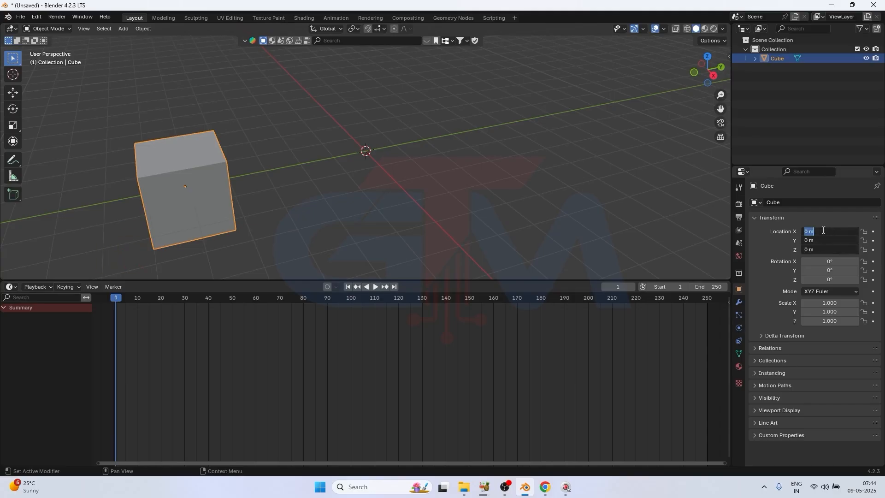
text(0)
key(Return)
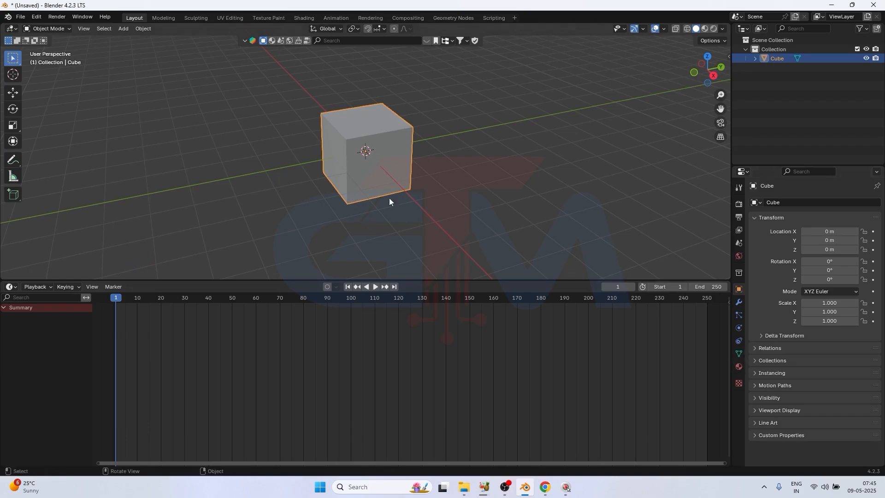
Create a new material for the cube and switch the viewport to Material Preview shading
click(741, 366)
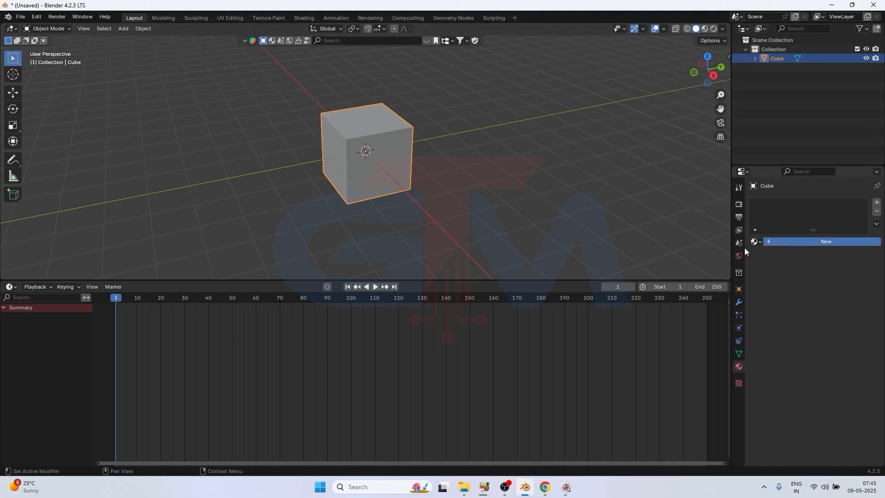
click(781, 242)
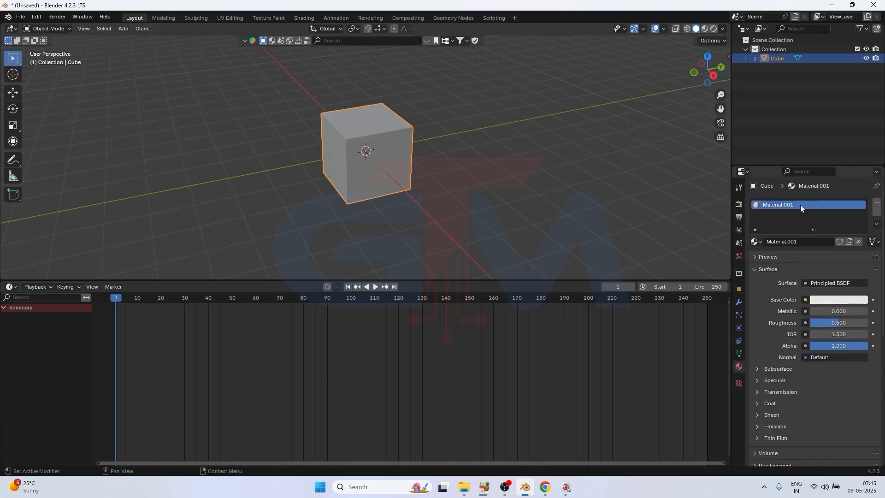
click(705, 29)
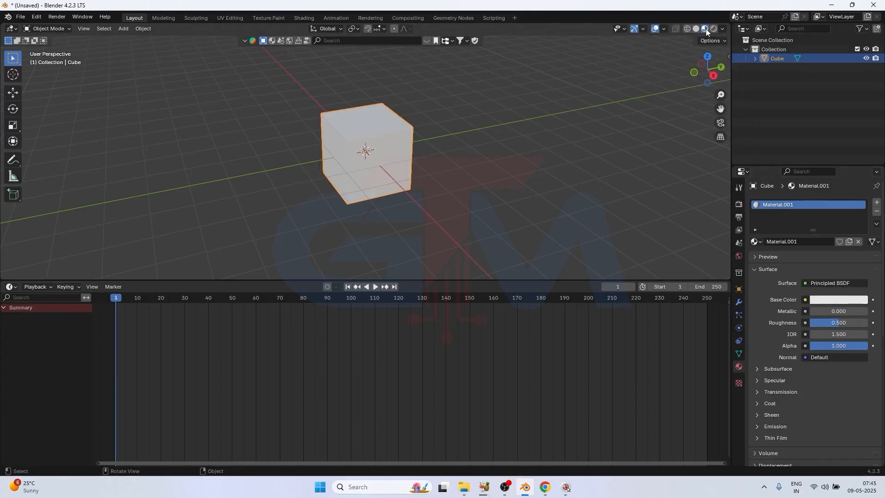
Set the material's Base Color to a fully saturated red and keyframe it at frame 1
click(843, 300)
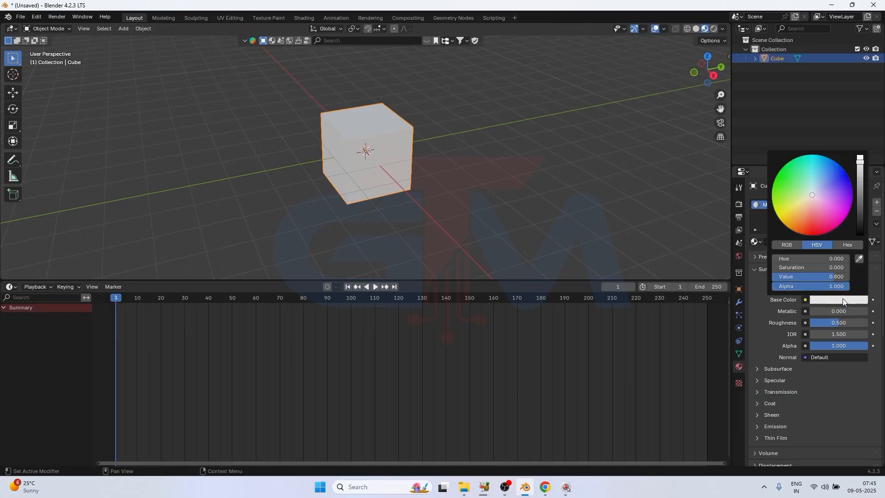
drag(815, 216, 814, 235)
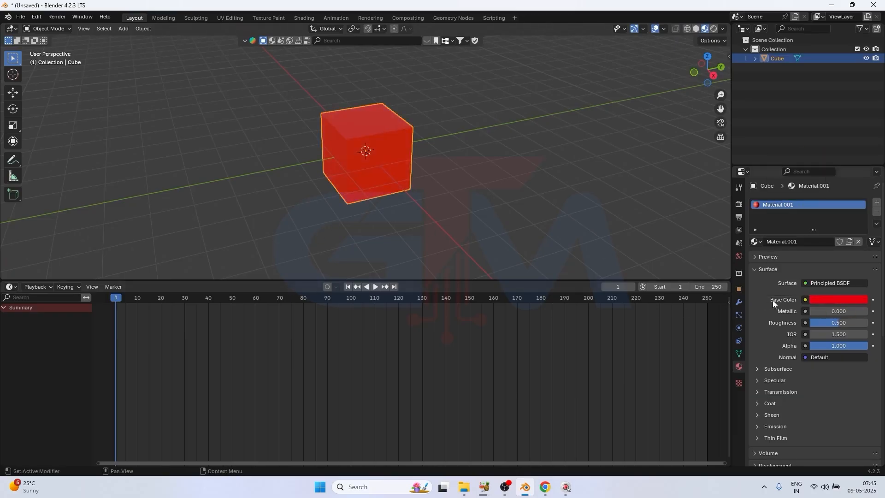
click(873, 300)
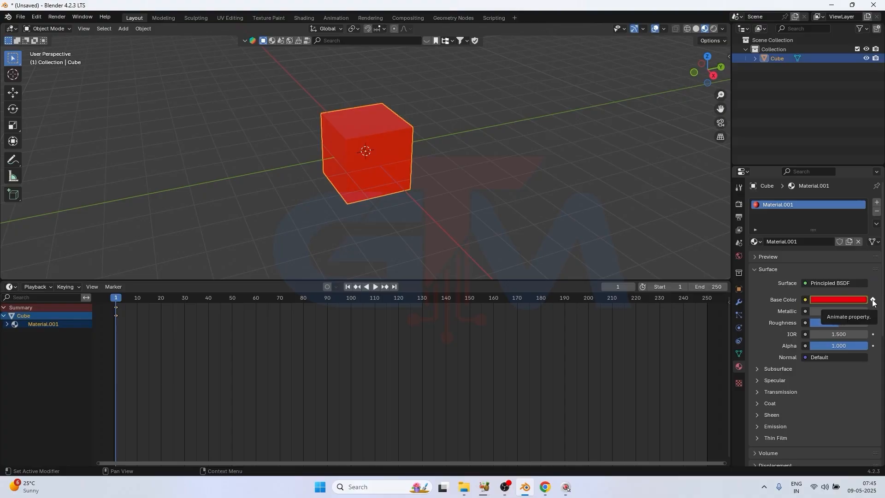
At frame 60, set the material's Base Color to blue and keyframe it
drag(119, 304, 256, 305)
click(841, 300)
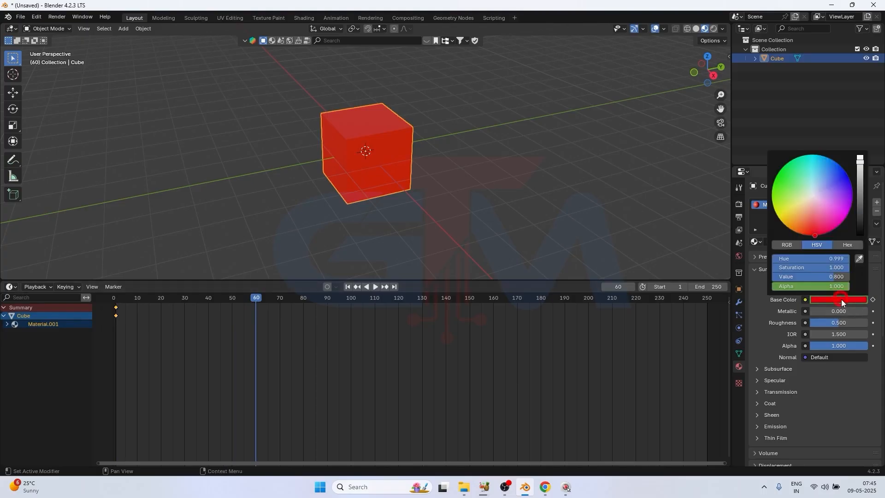
mouse_move(836, 237)
mouse_down()
mouse_move(822, 203)
mouse_move(847, 175)
mouse_up()
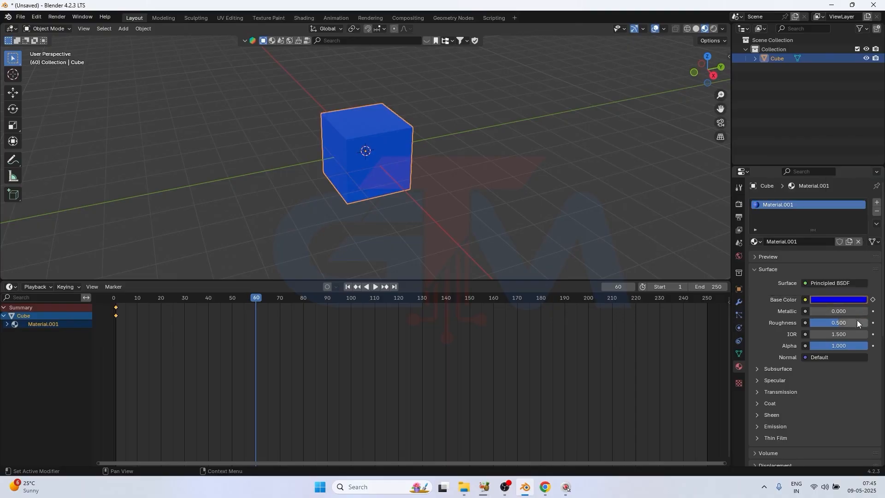
click(873, 300)
Preview the Base Color transition between the frame 1 and frame 60 keyframes
drag(252, 298, 260, 324)
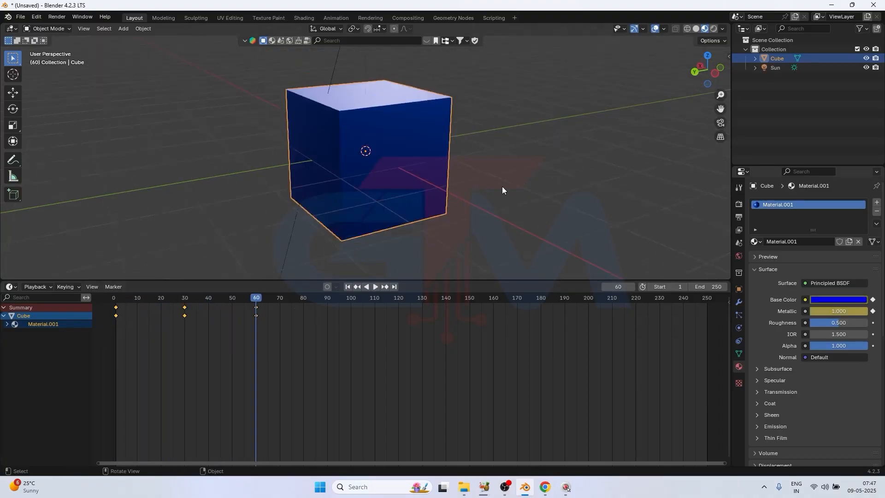
scroll(503, 191, down, 2)
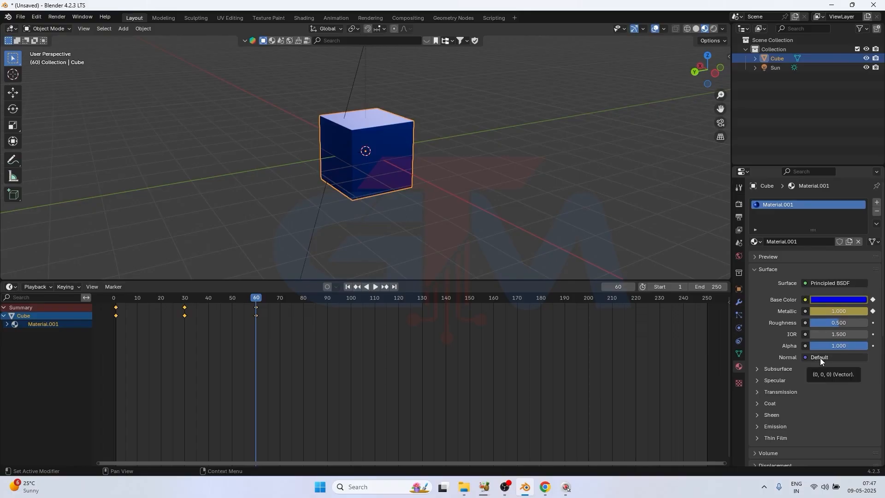
click(873, 356)
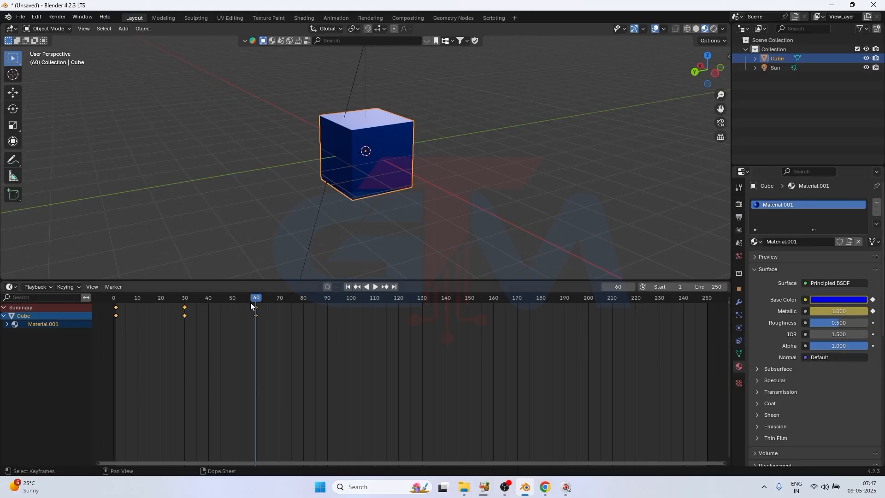
At frame 90, set the material's Base Color to green with hue about 0.32 and insert a keyframe for it
mouse_move(258, 303)
mouse_down()
mouse_move(186, 303)
mouse_move(297, 303)
mouse_move(257, 303)
mouse_up()
drag(256, 299, 327, 309)
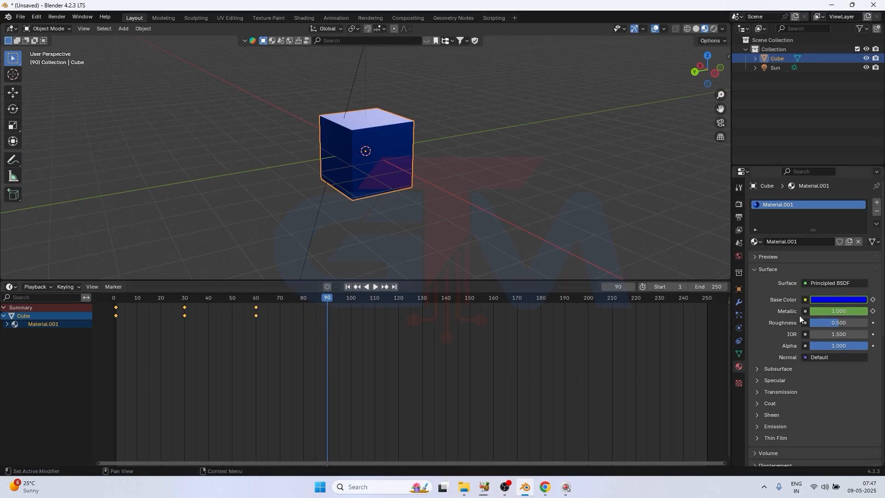
click(831, 300)
drag(824, 192, 772, 188)
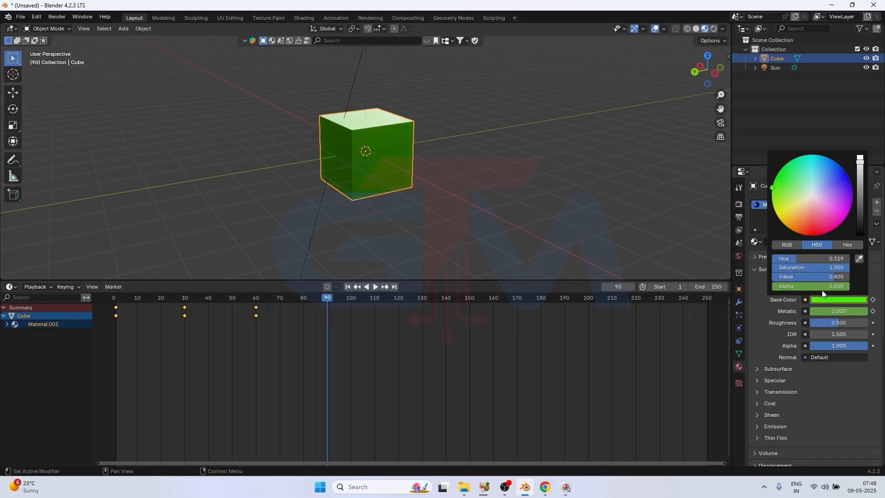
click(831, 301)
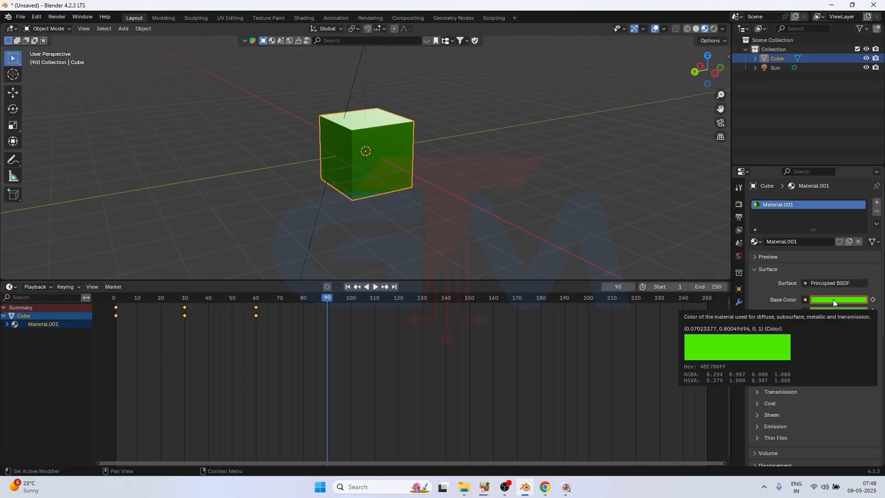
key(i)
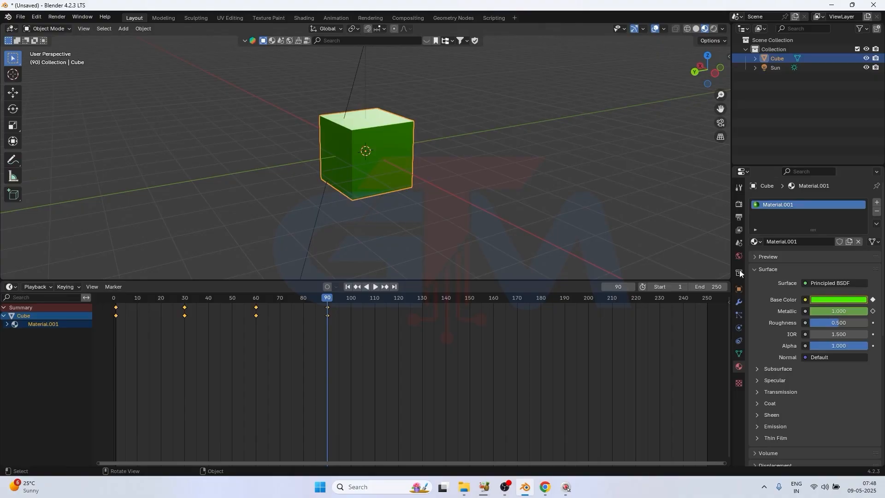
Look at the cube's transform properties and its keyed material properties, and play back the color animation
click(739, 289)
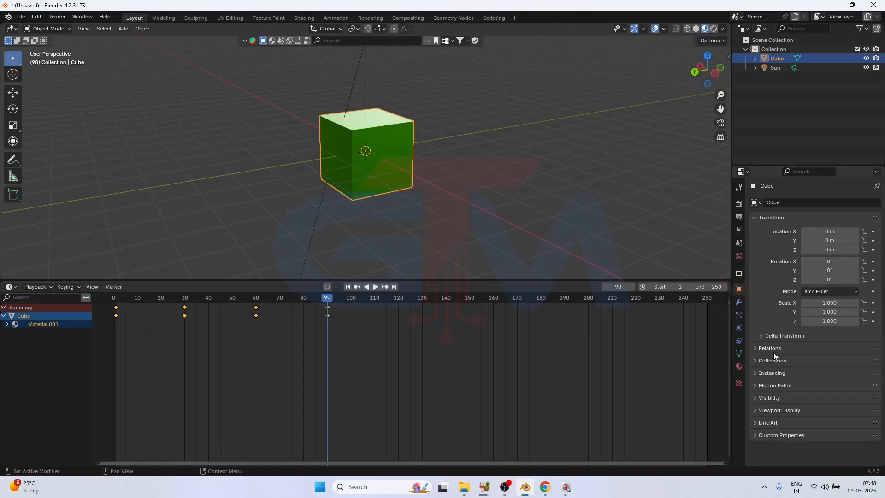
click(739, 367)
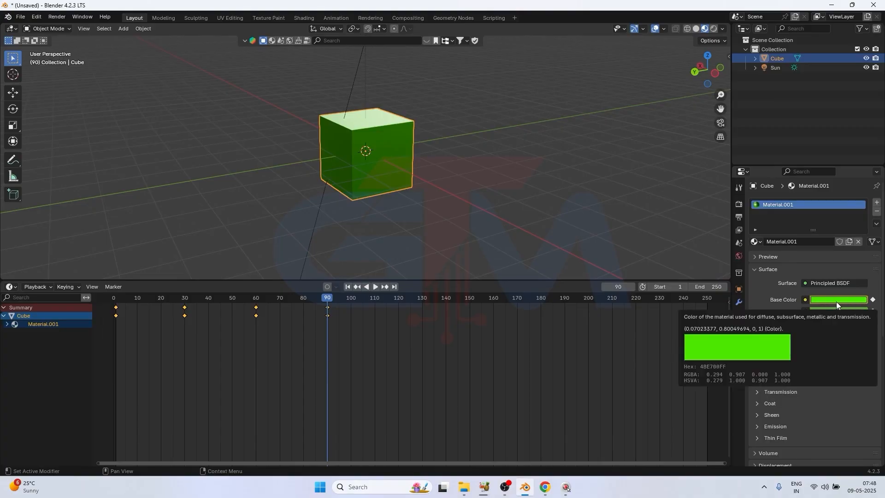
drag(330, 301, 259, 305)
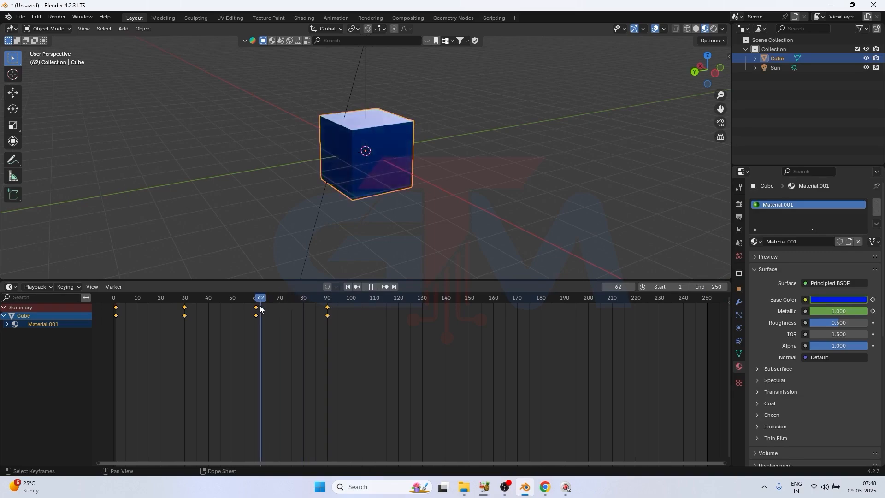
key(space)
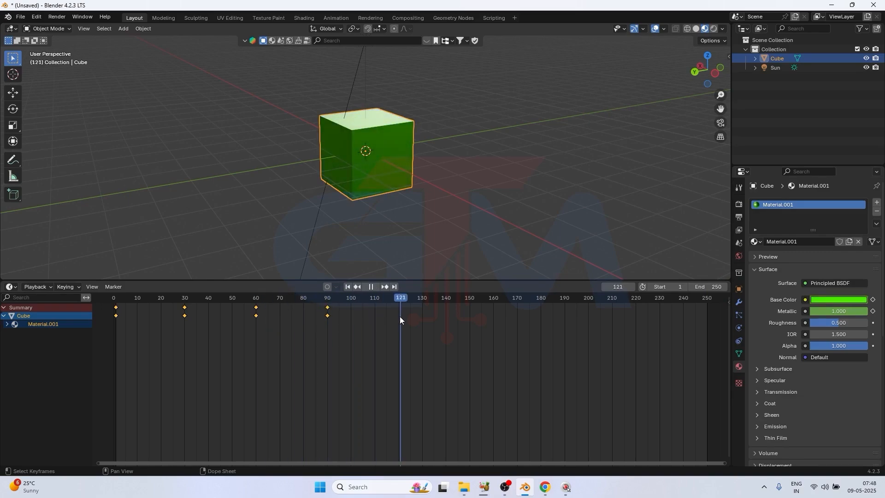
Stop playback, go to frame 120, and look over the scene's output settings and the cube's material properties
key(space)
click(399, 300)
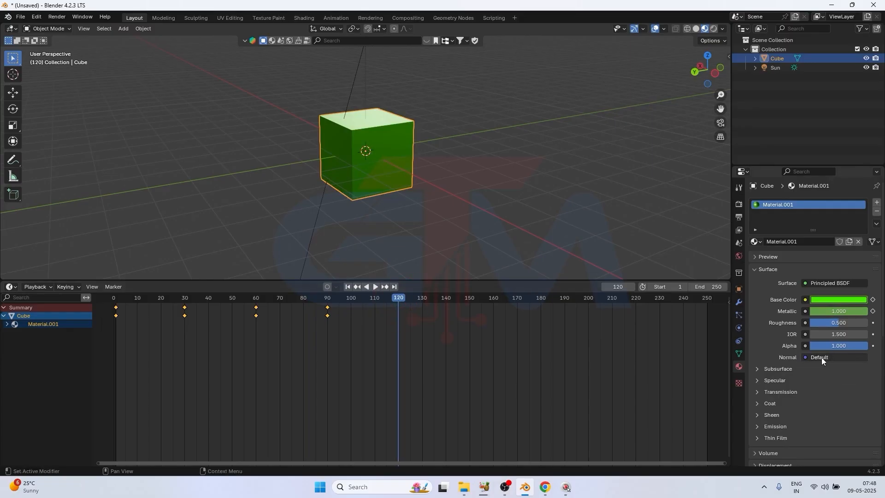
key(i)
click(738, 217)
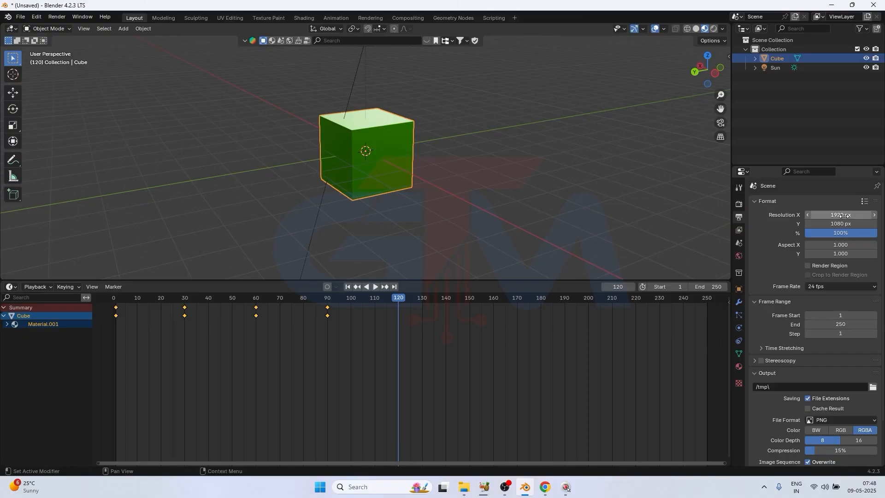
key(i)
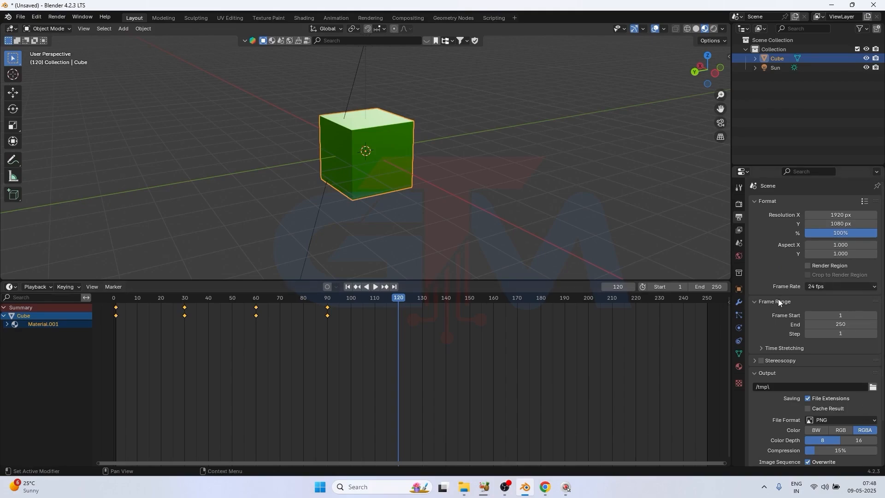
click(739, 367)
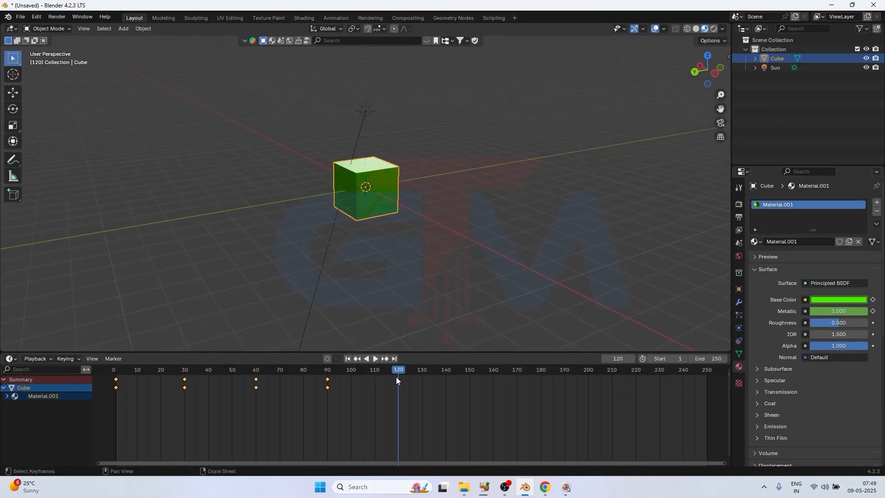
At frame 15, insert a location, rotation and scale keyframe for the cube and check its transform properties
drag(397, 370, 292, 375)
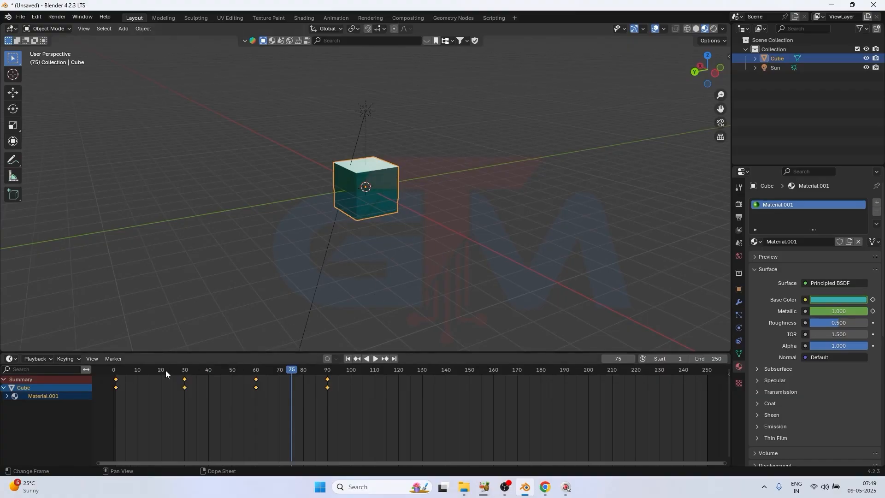
drag(165, 369, 150, 383)
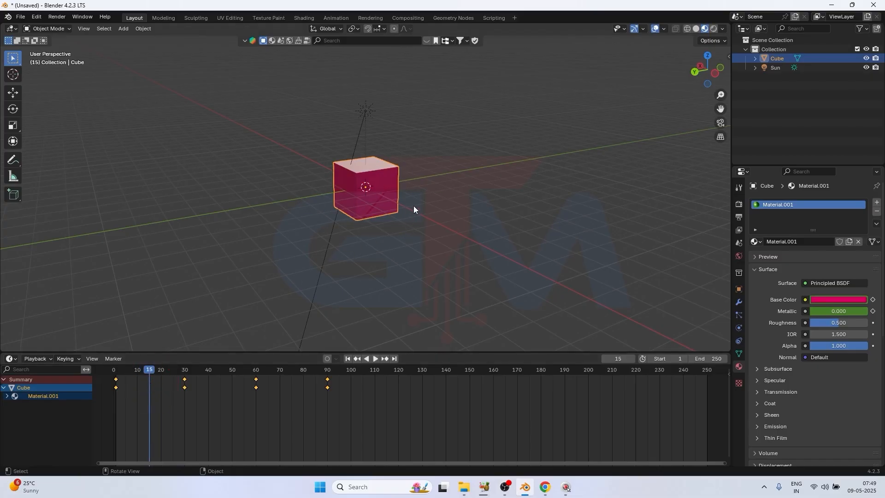
key(i)
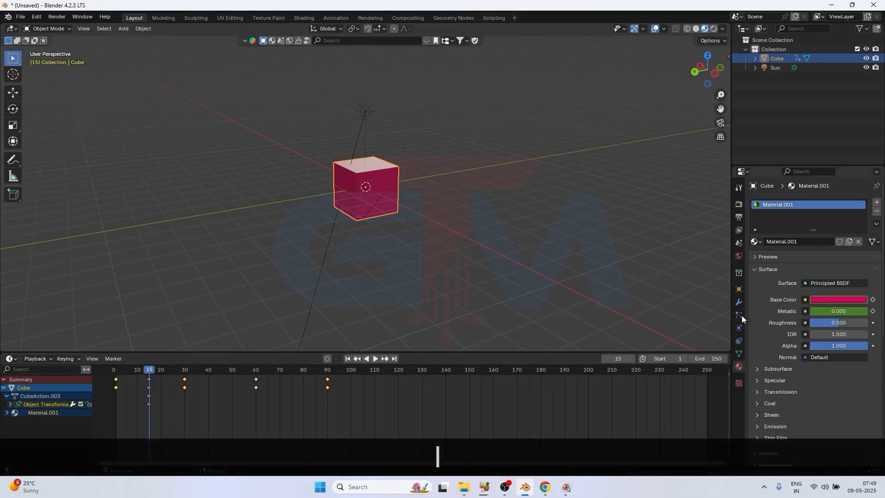
click(739, 289)
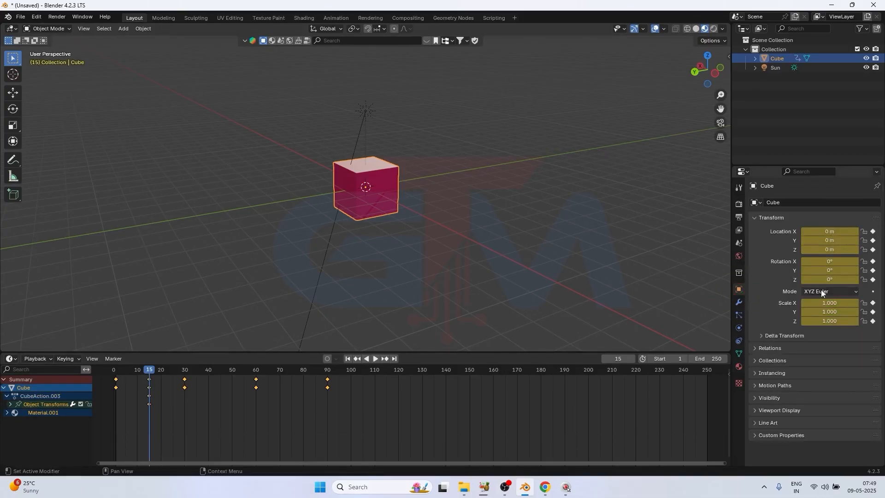
At frame 70, move the cube to about X 5.45, Y 7.98, Z 2.29 m and keyframe its transforms
drag(147, 368, 279, 376)
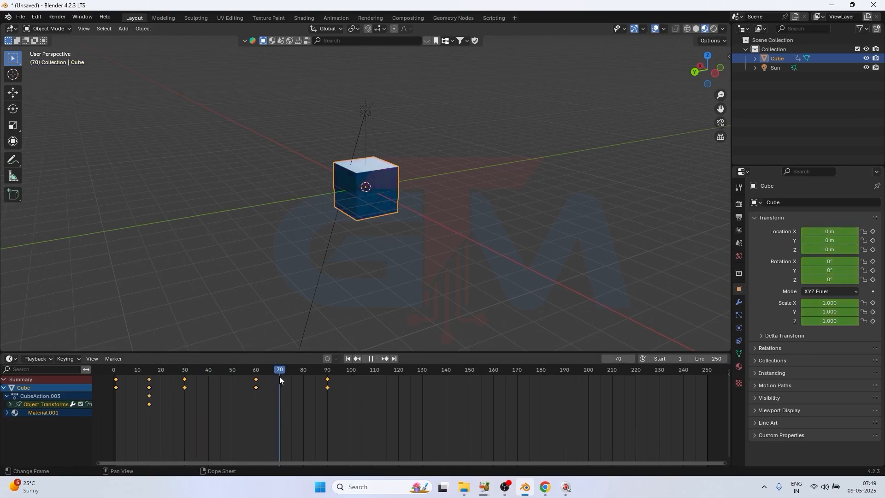
key(g)
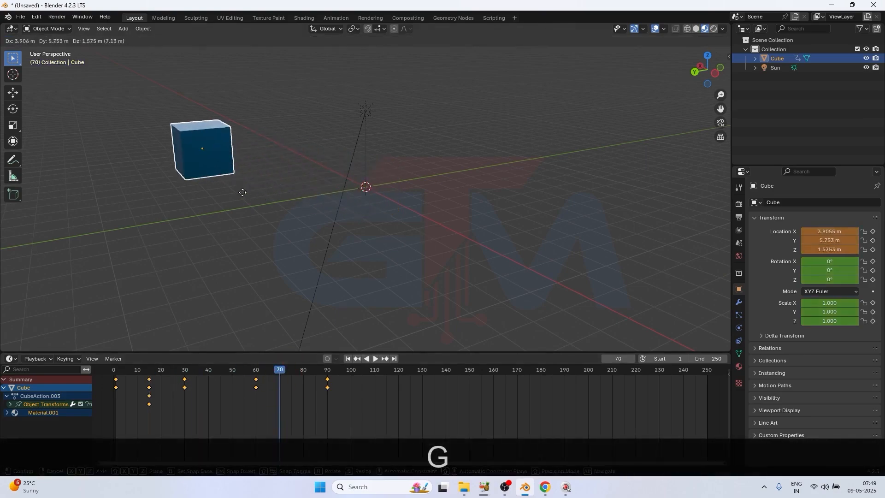
click(191, 181)
key(i)
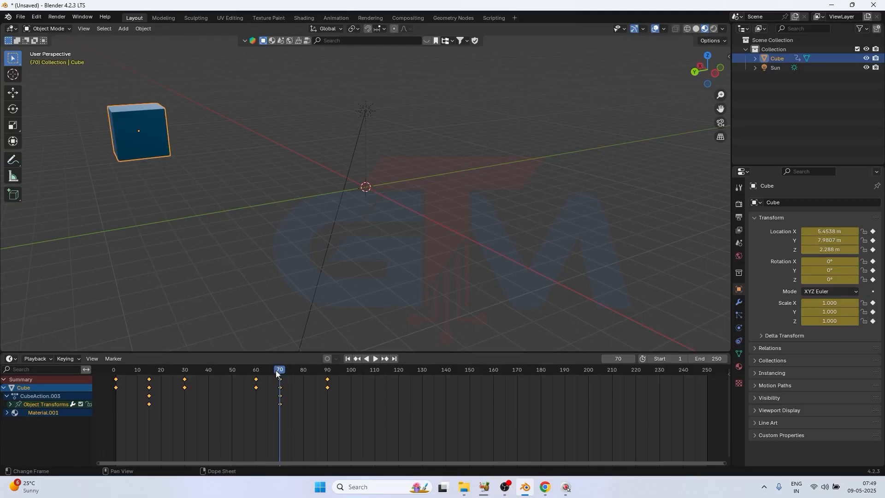
Preview the combined movement and color animation by scrubbing and playback, and return to frame 1
drag(277, 371, 133, 374)
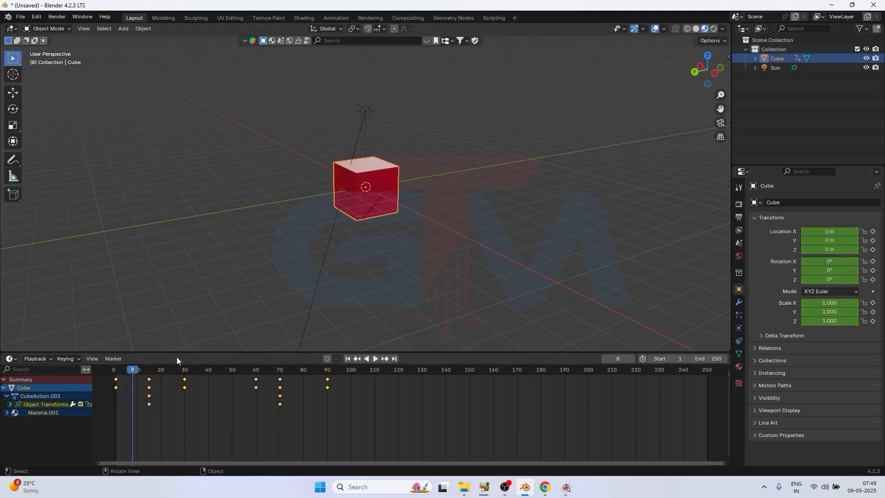
drag(133, 373, 280, 399)
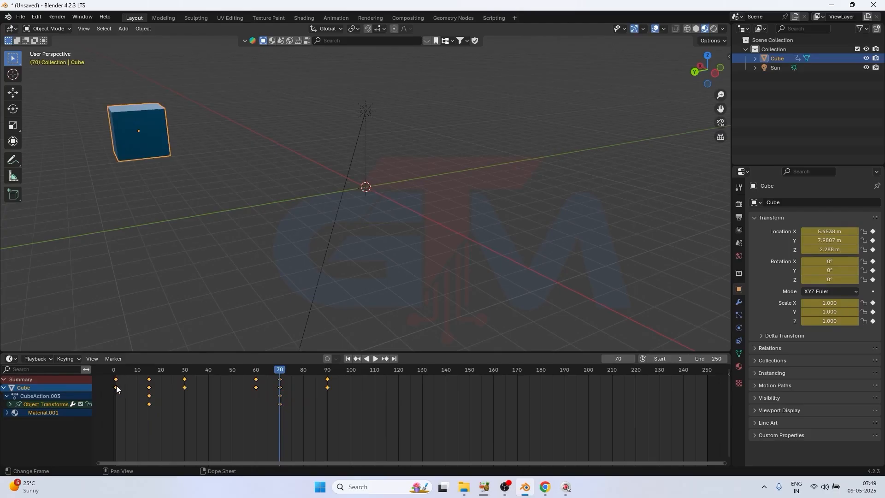
key(shift+Left)
key(space)
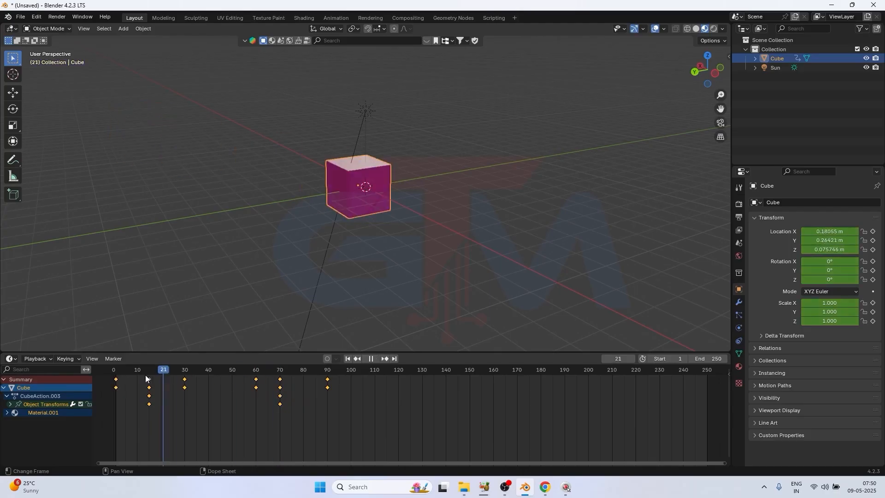
drag(247, 383, 206, 390)
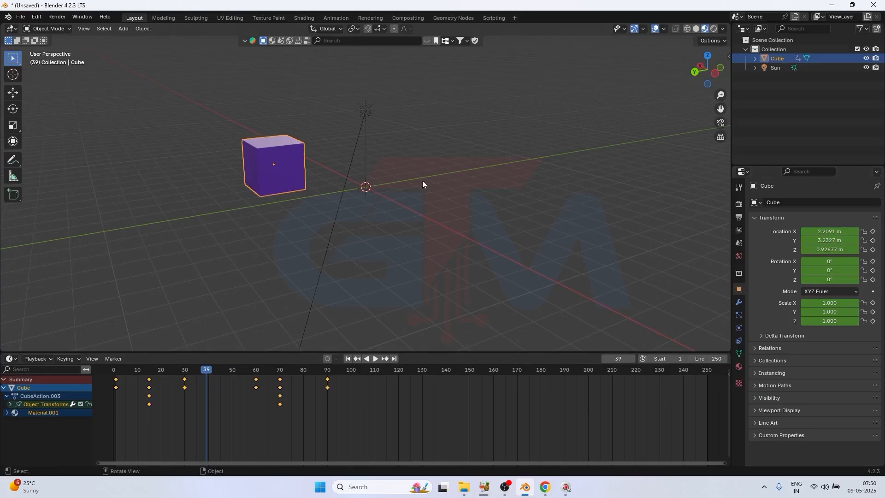
click(347, 361)
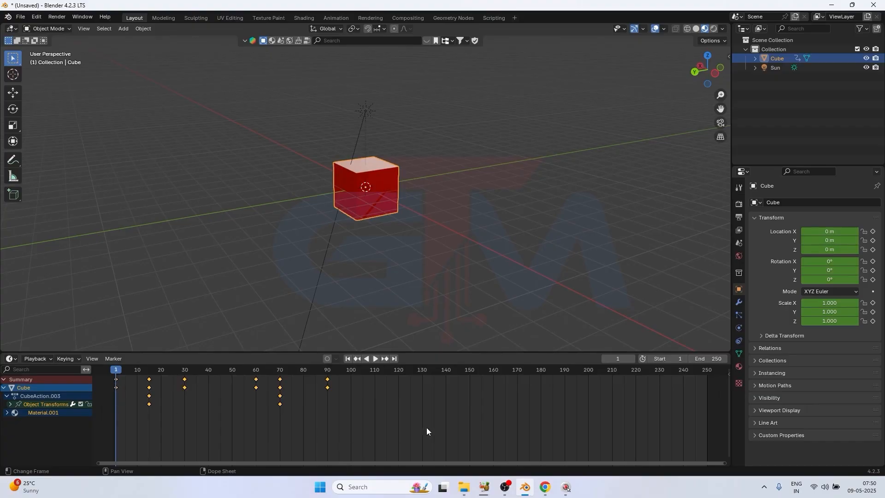
Select and delete all of the cube's keyframes, and undo the deletion
drag(426, 427, 113, 364)
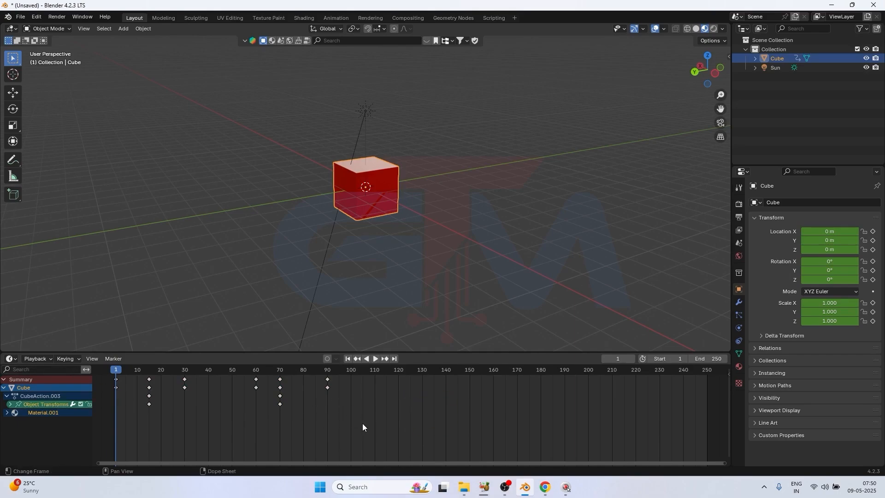
key(a)
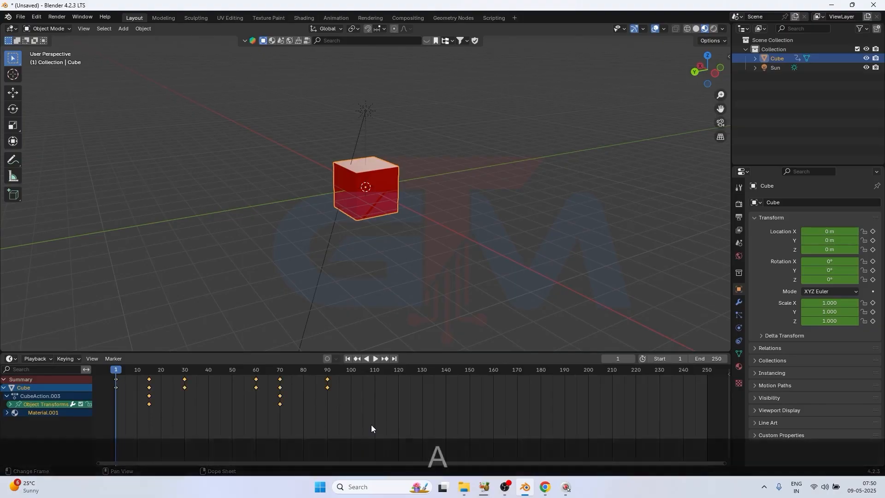
key(Delete)
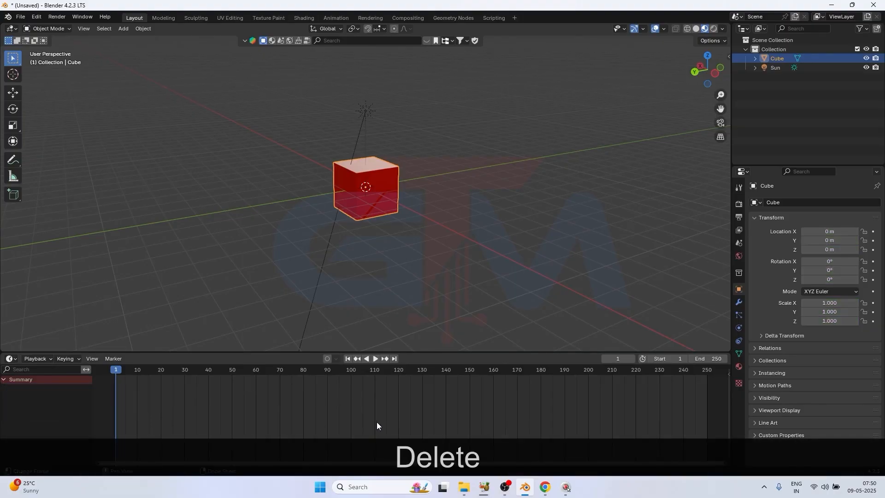
key(ctrl+shift+z)
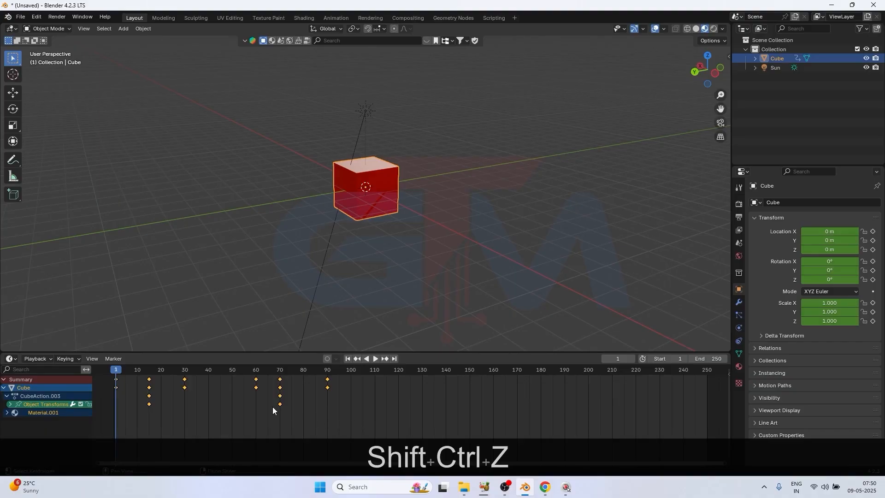
Select all of the cube's keyframes and scale them from frame 1 so the last one lands at about frame 176
click(373, 412)
drag(425, 430, 134, 374)
drag(402, 435, 97, 377)
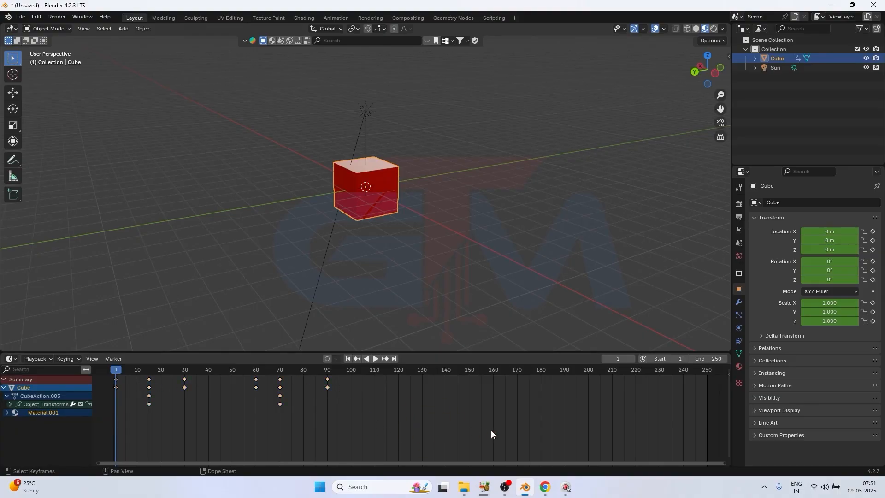
drag(491, 430, 88, 368)
key(s)
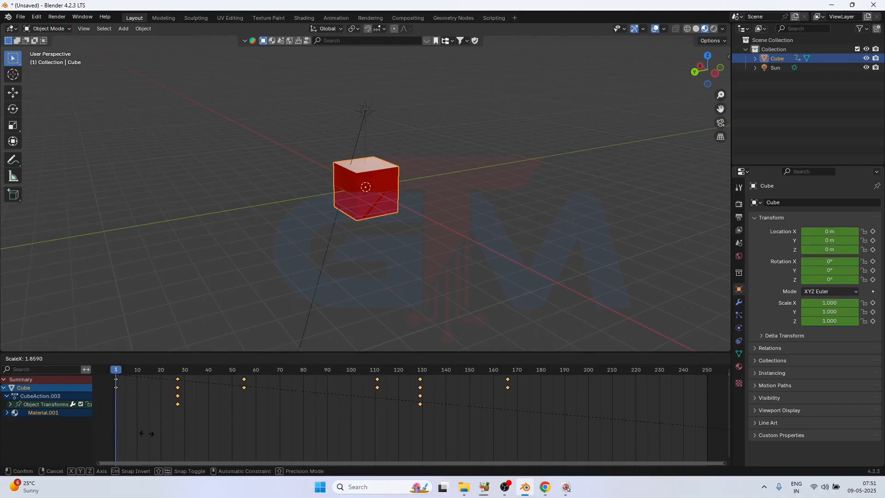
click(178, 436)
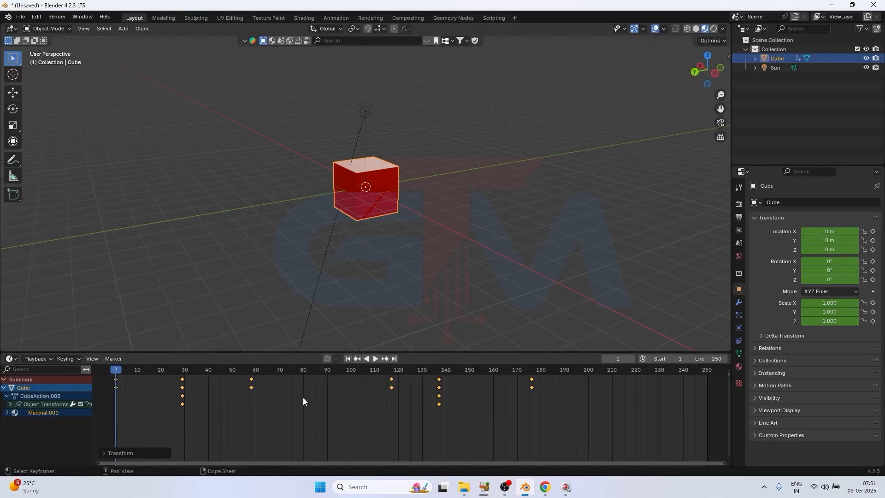
Reverse the keyframes' order by scaling them negatively about frame 1, and move the reversed set to about frames 1 to 146
scroll(247, 391, down, 4)
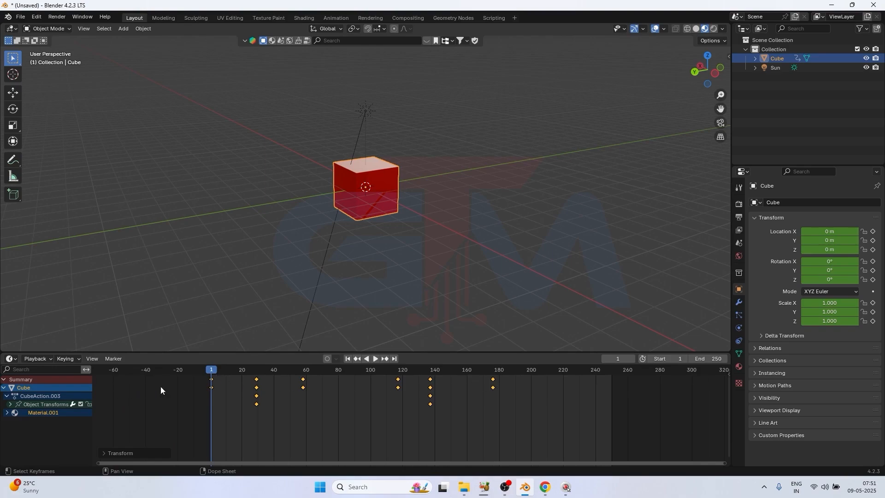
scroll(295, 394, down, 2)
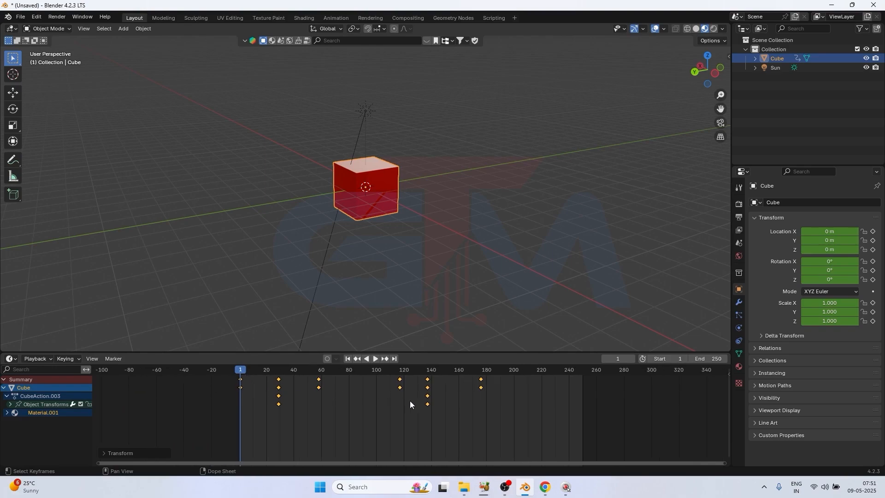
key(s)
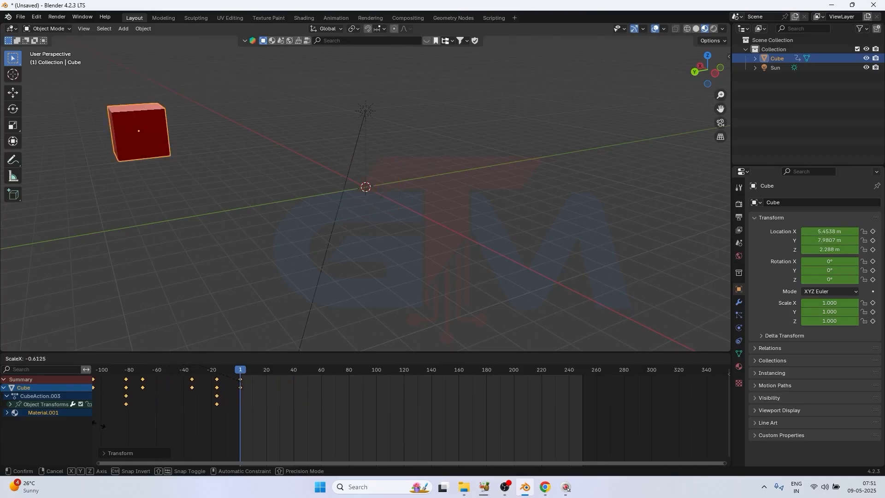
click(685, 394)
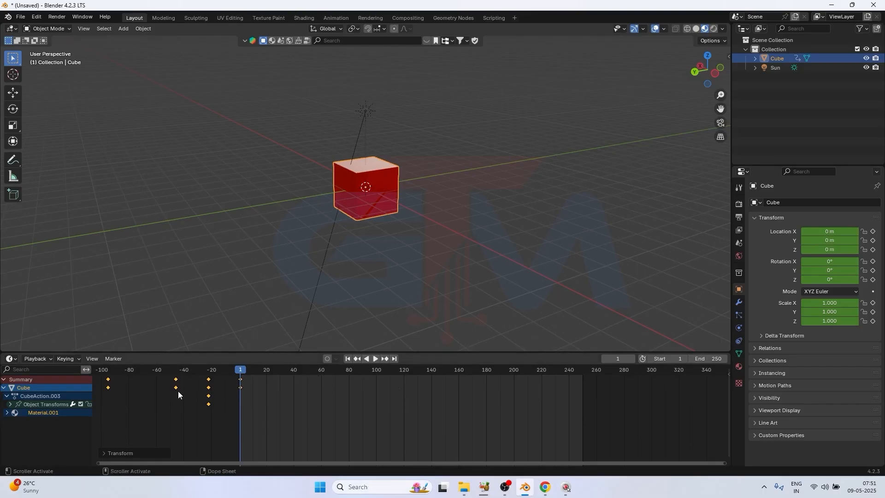
key(g)
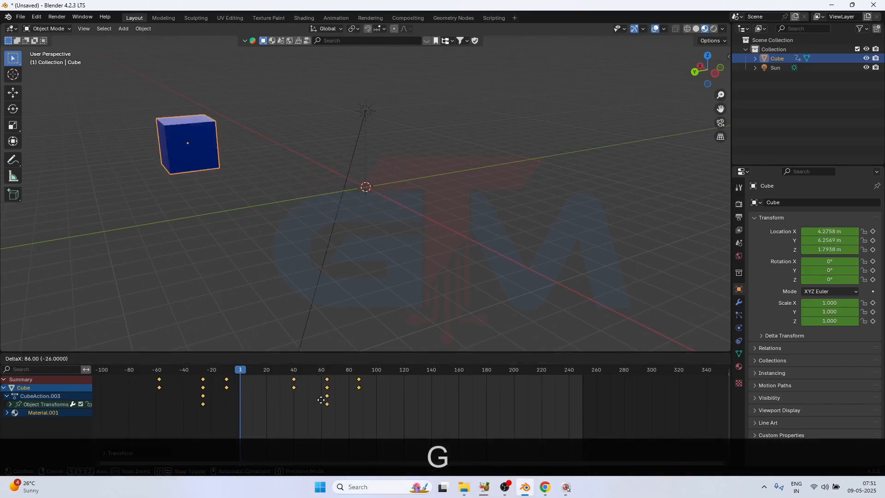
click(376, 405)
Play back and scrub through the reversed animation
key(space)
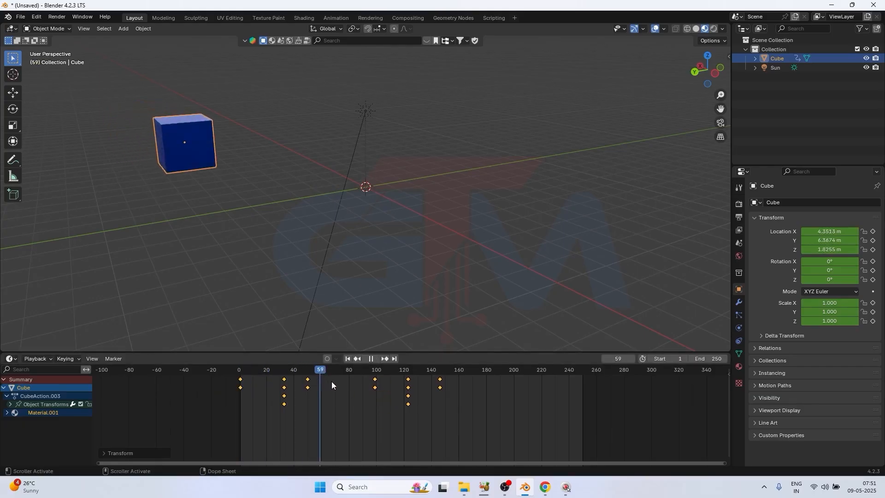
key(space)
drag(446, 396, 278, 399)
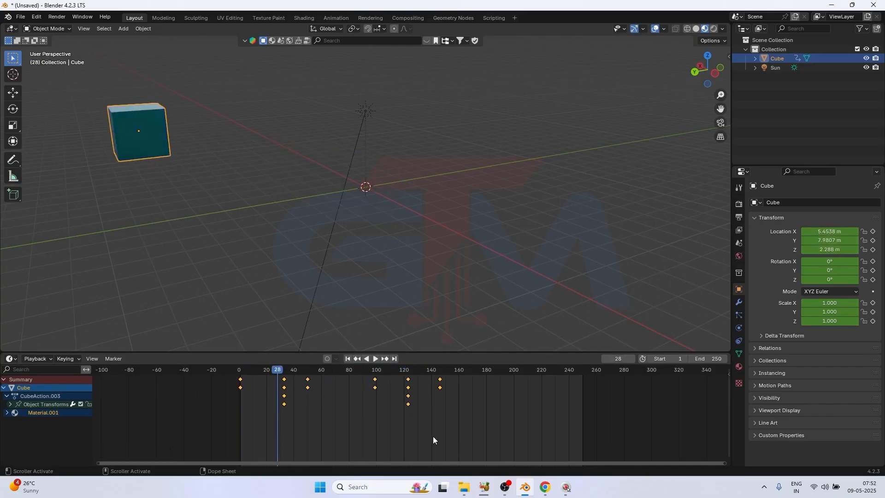
Undo the move and the negative scaling of the keyframes
key(ctrl+z)
key(ctrl+z)
key(ctrl+z)
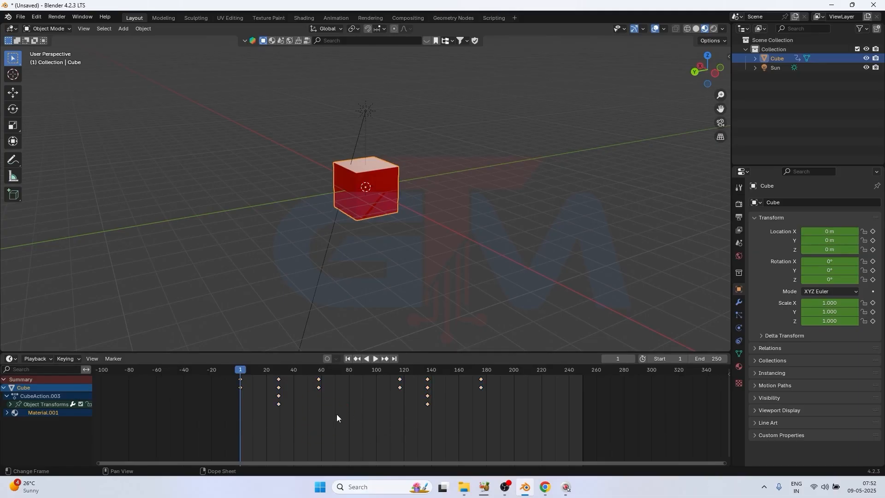
Select the keyframes at about frames 29 and 58 and scale them negatively about frame 1, to about frames -34 and -70
drag(347, 414, 265, 370)
key(s)
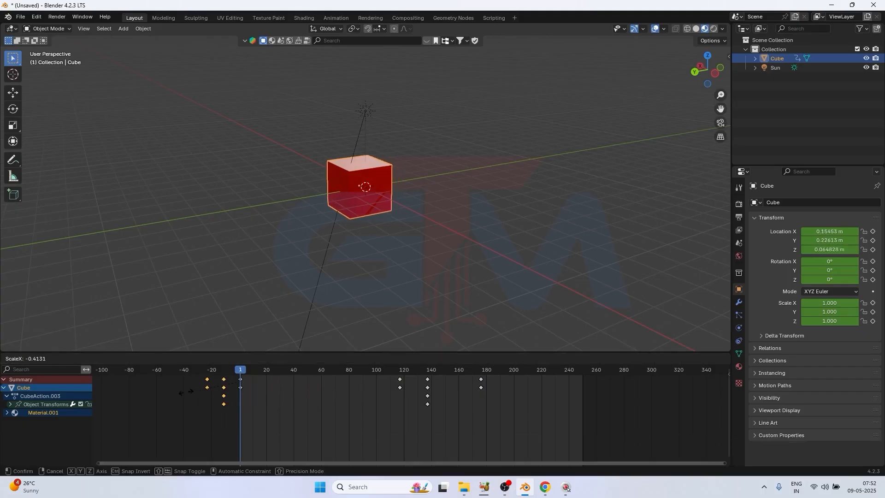
click(714, 382)
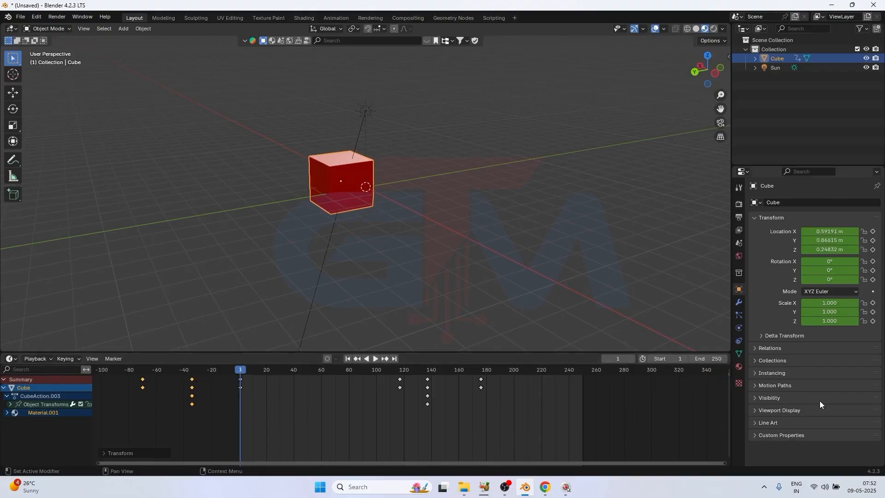
Move the two reversed keyframe columns 110 frames forward, to about frames 40 and 76
key(g)
key(f)
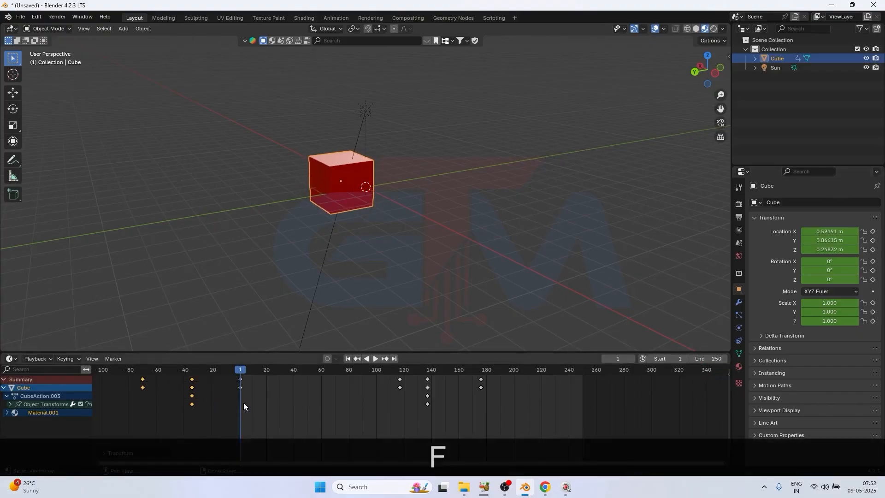
drag(206, 417, 115, 374)
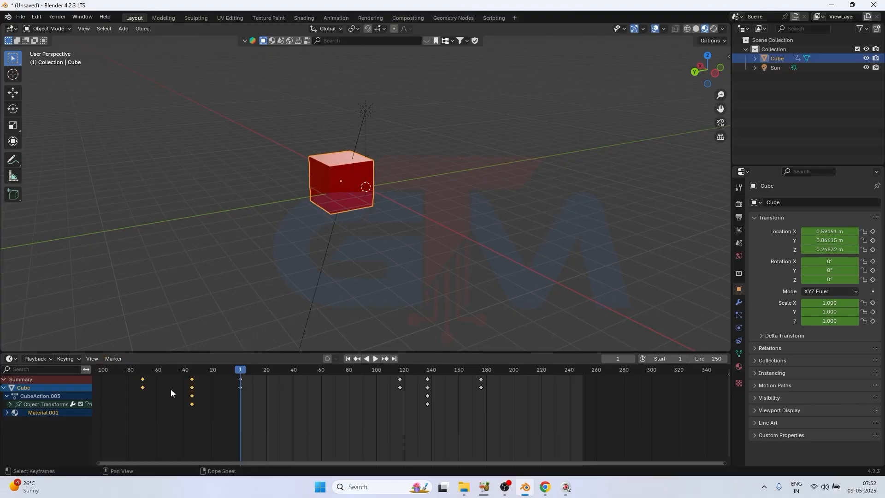
key(g)
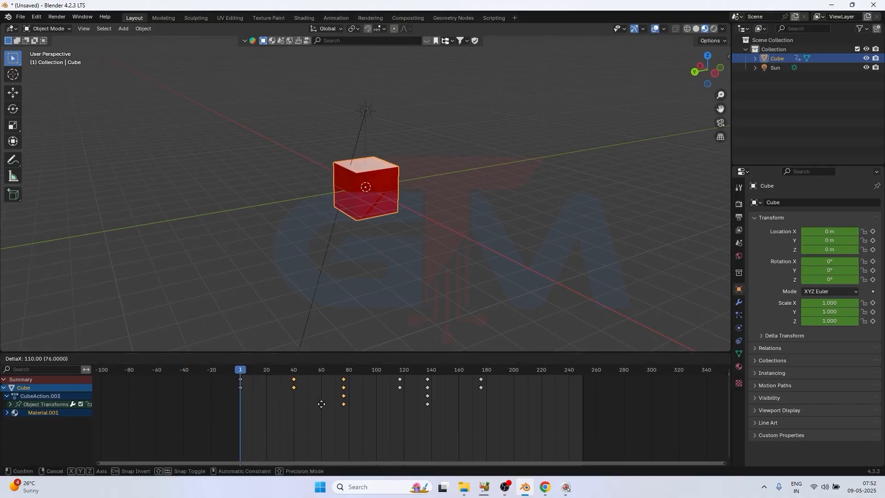
click(322, 404)
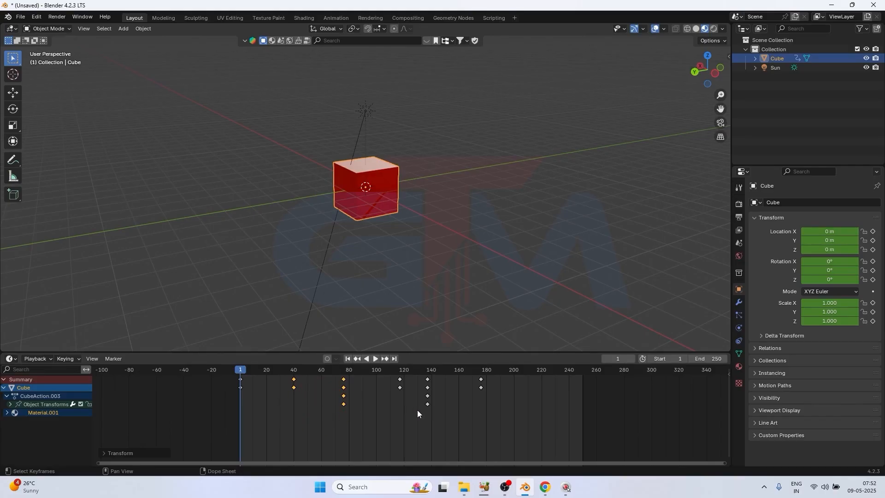
Undo the move, the negative scaling and the selection of the two keyframe columns
key(ctrl+z)
key(ctrl+z)
key(ctrl+z)
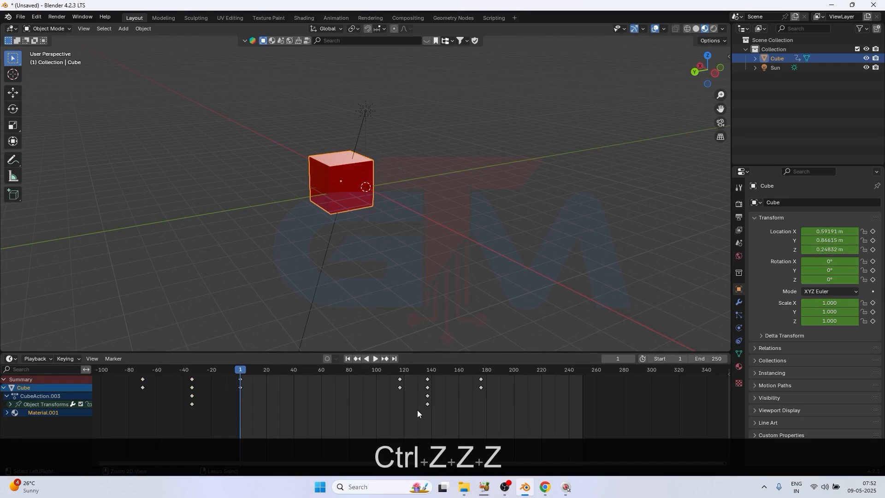
key(ctrl+z)
key(ctrl+z)
key(ctrl+z)
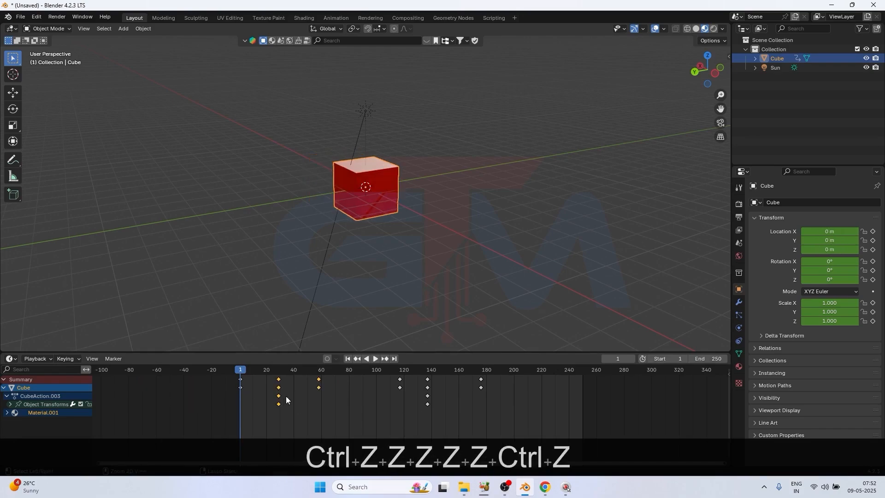
key(ctrl+z)
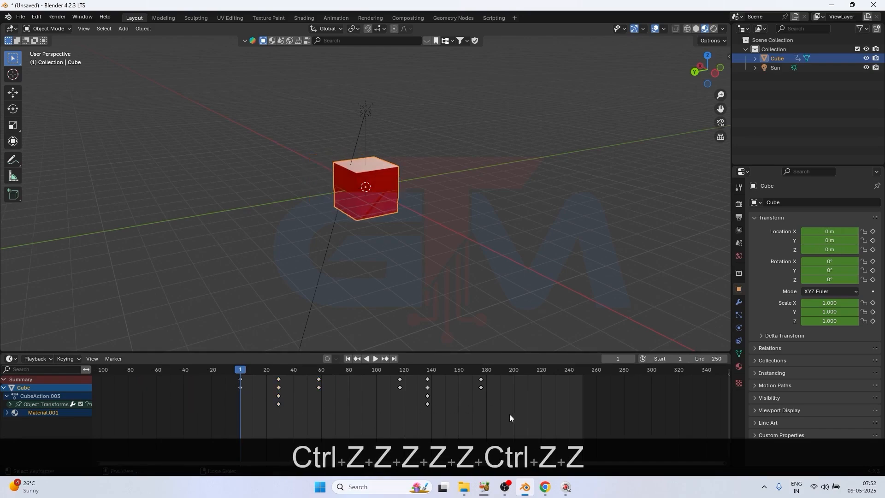
Select all of the cube's keyframes in the timeline
drag(521, 427, 172, 357)
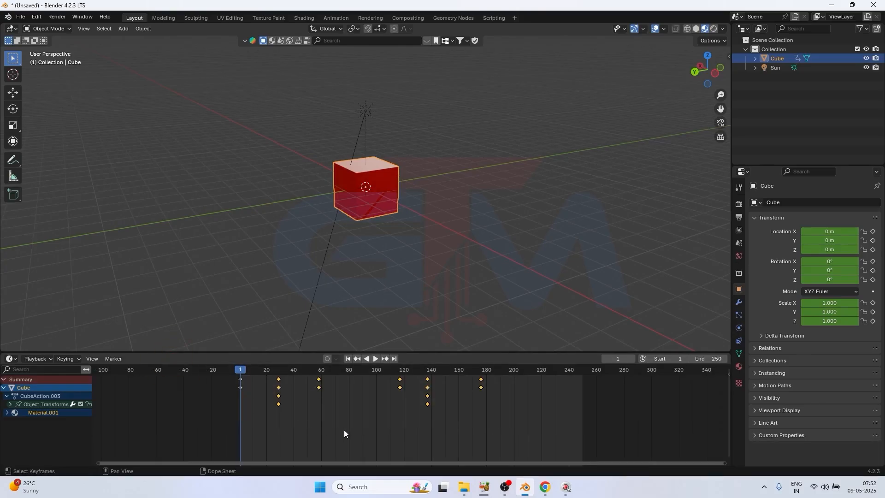